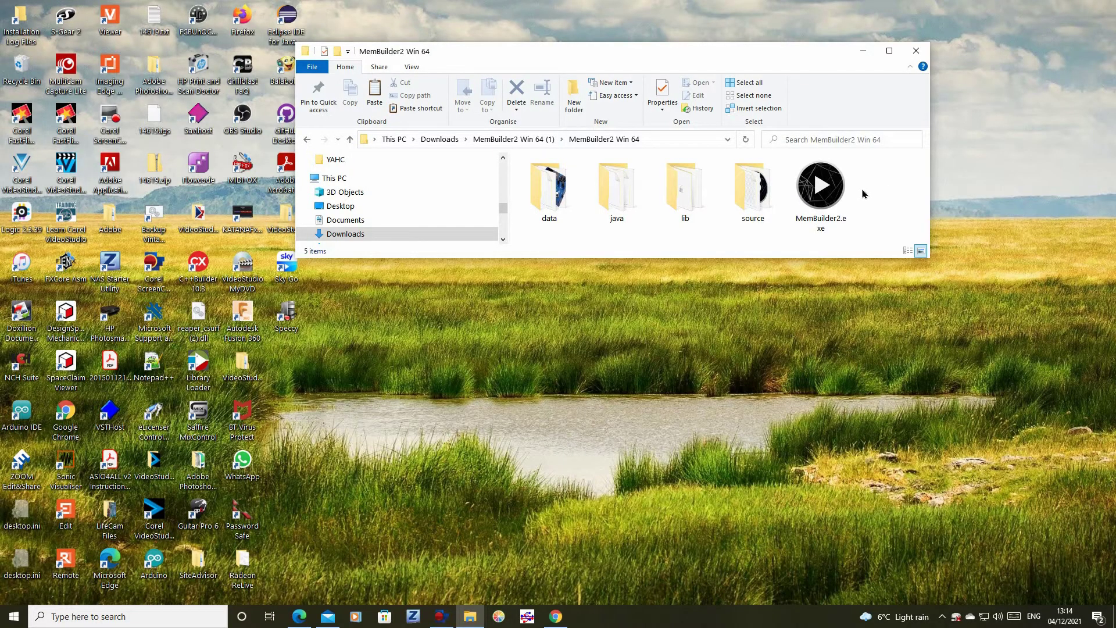
- Launch MemBuilder2.exe and move its window lower and right, leaving Explorer visible
double_click(819, 195)
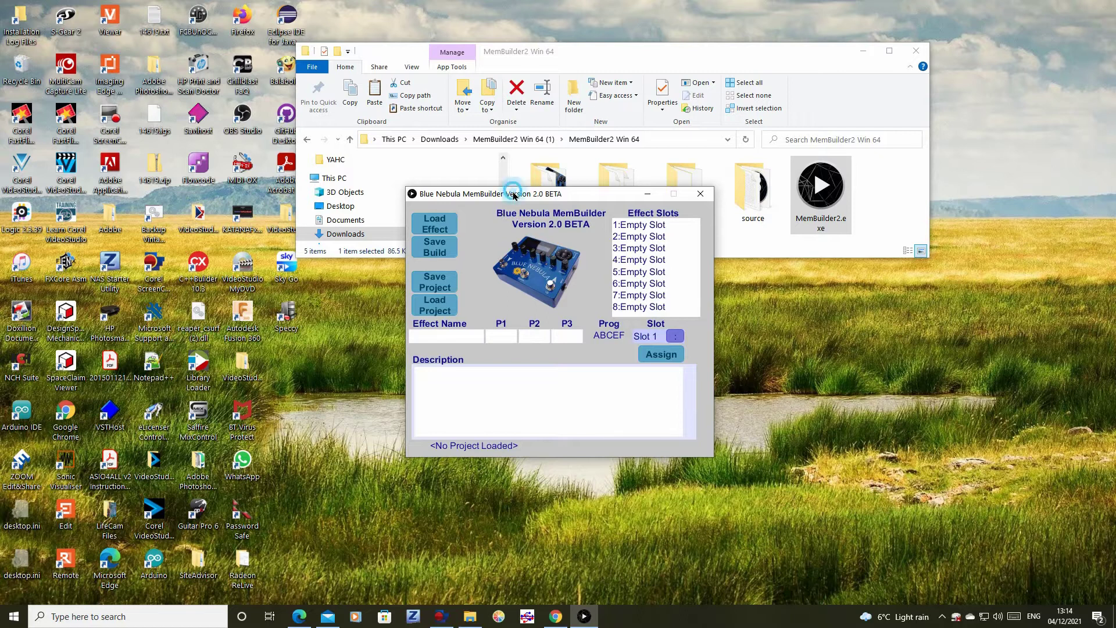
drag(514, 196, 556, 277)
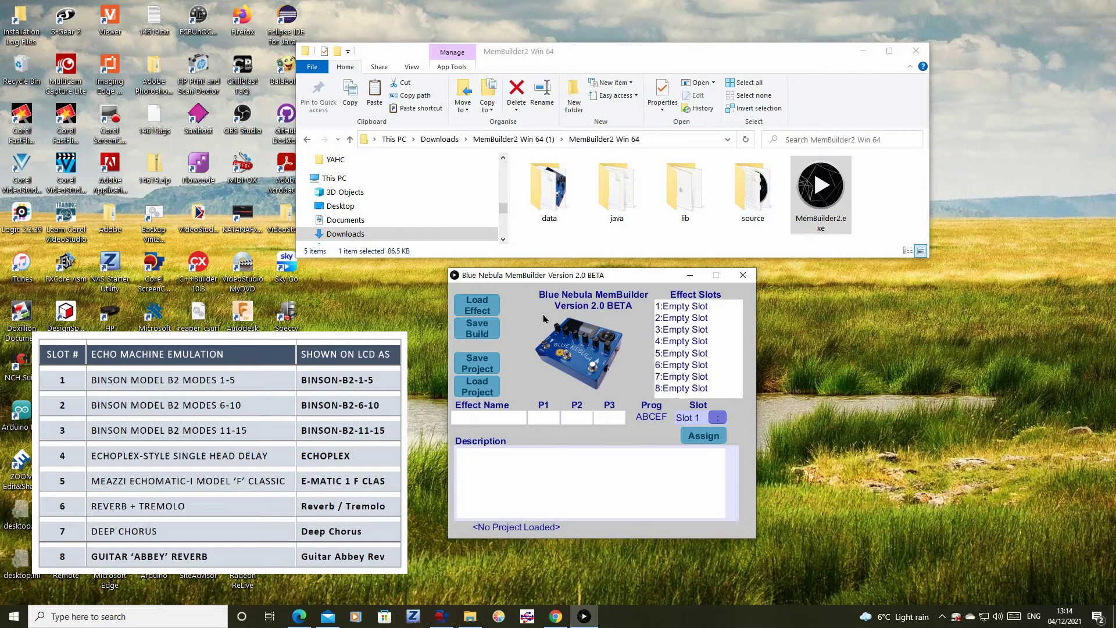
- Load 'Binson B2 1-5 V5 for MemBuilder.txt' from the Version 5 MEM2 folder into slot 1
click(477, 304)
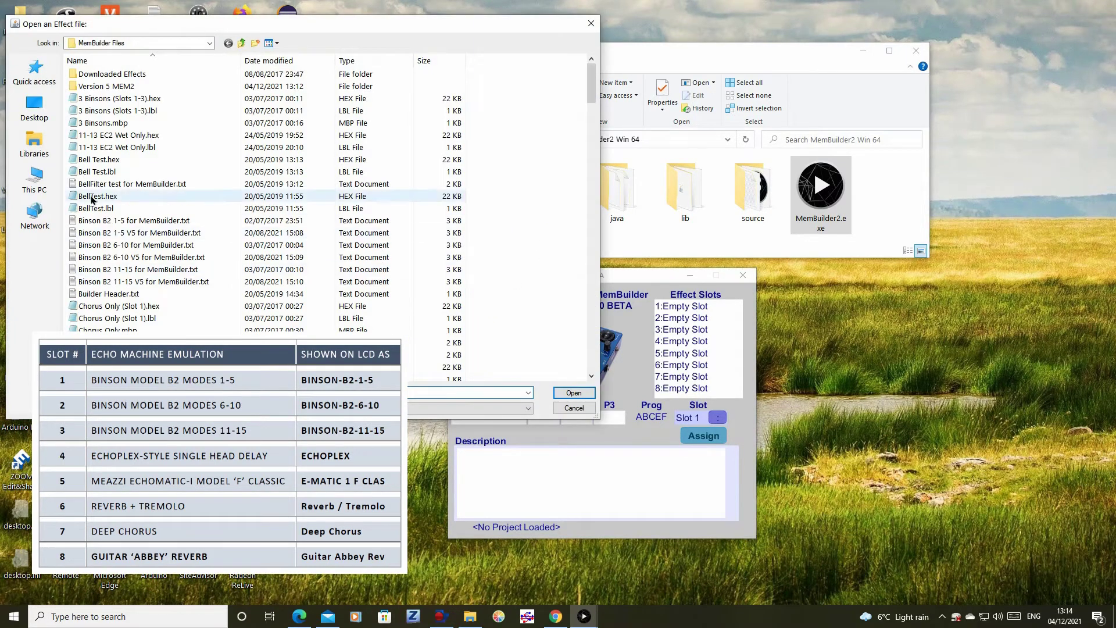
click(98, 89)
double_click(98, 87)
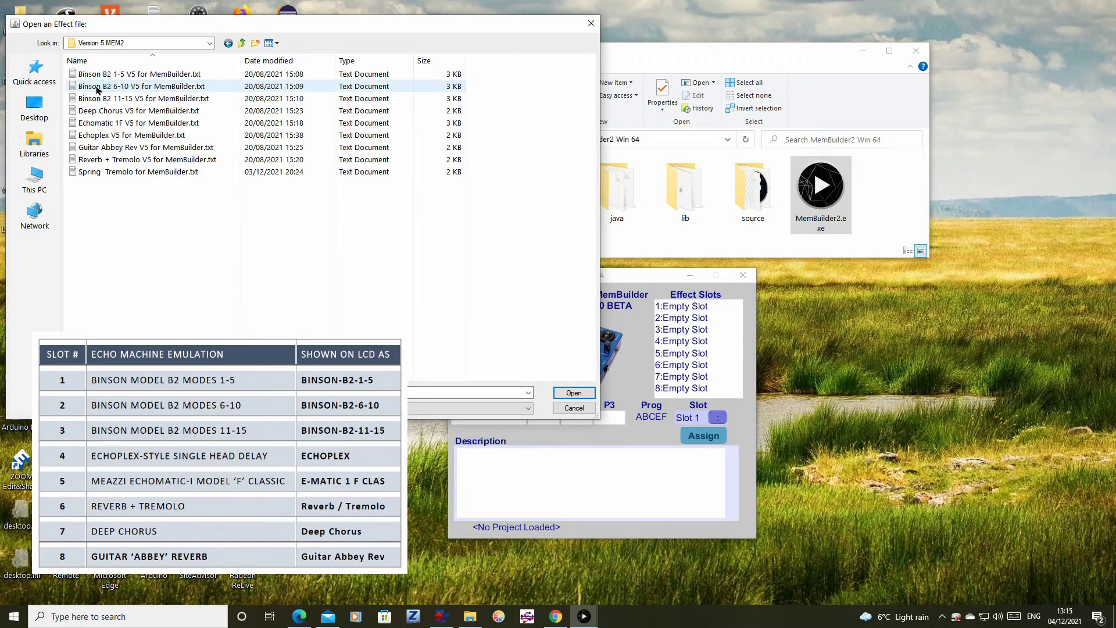
click(160, 76)
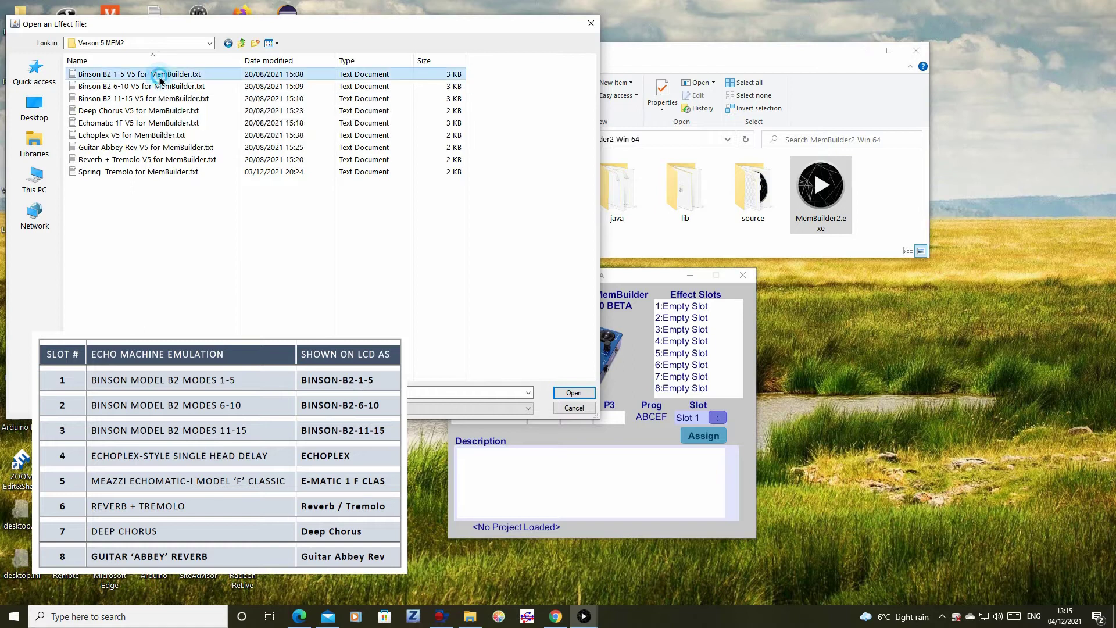
click(573, 393)
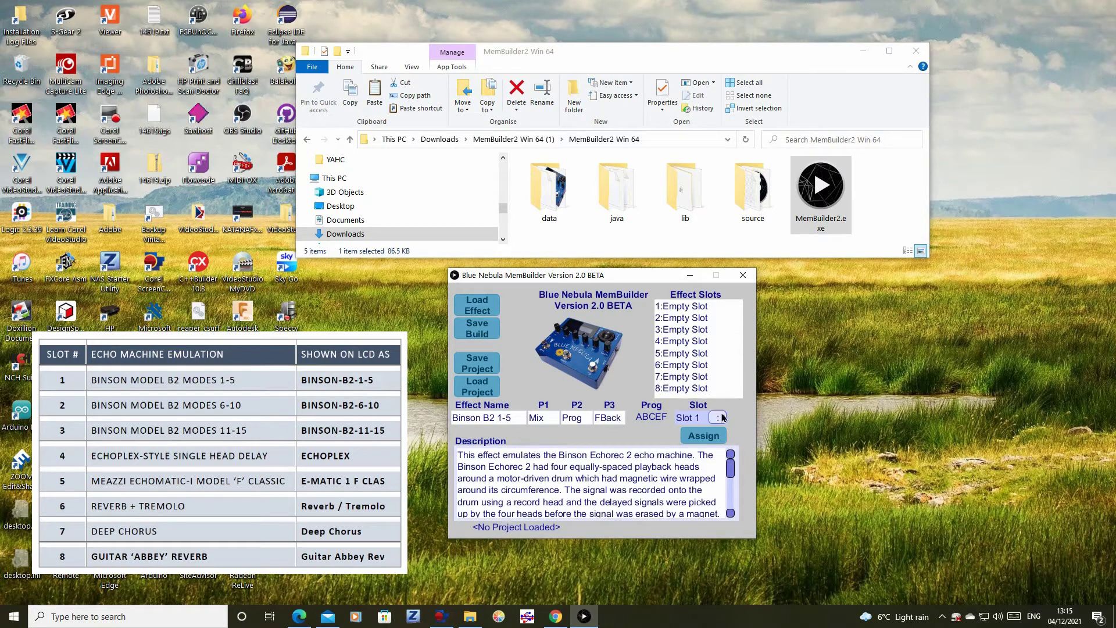
click(698, 440)
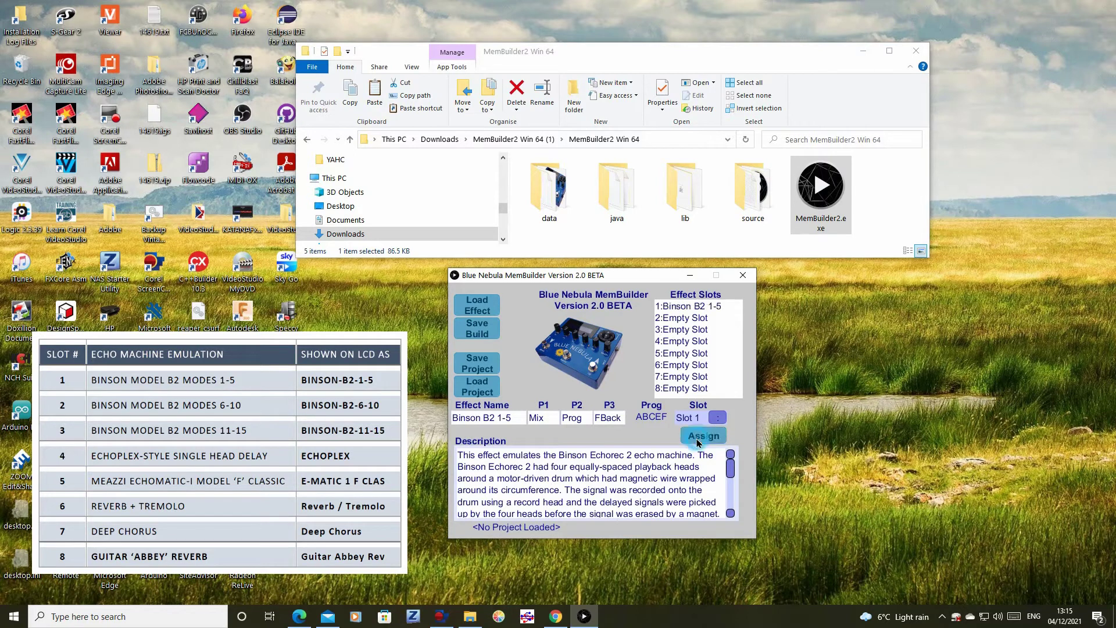
- Load the Binson B2 6-10 effect and assign it to slot 2
click(477, 305)
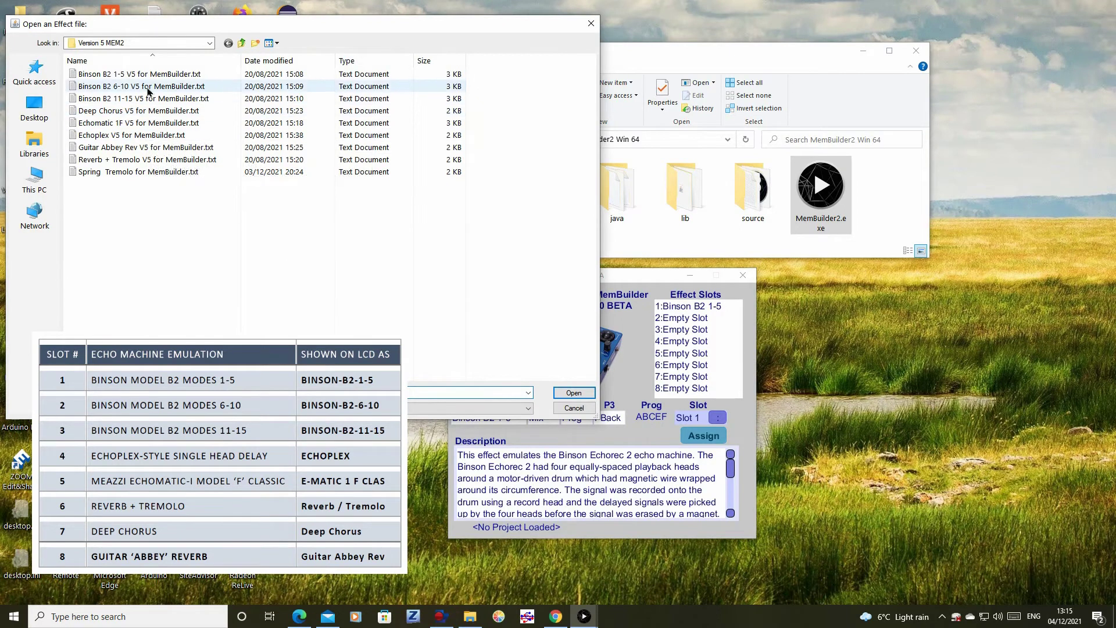
click(148, 88)
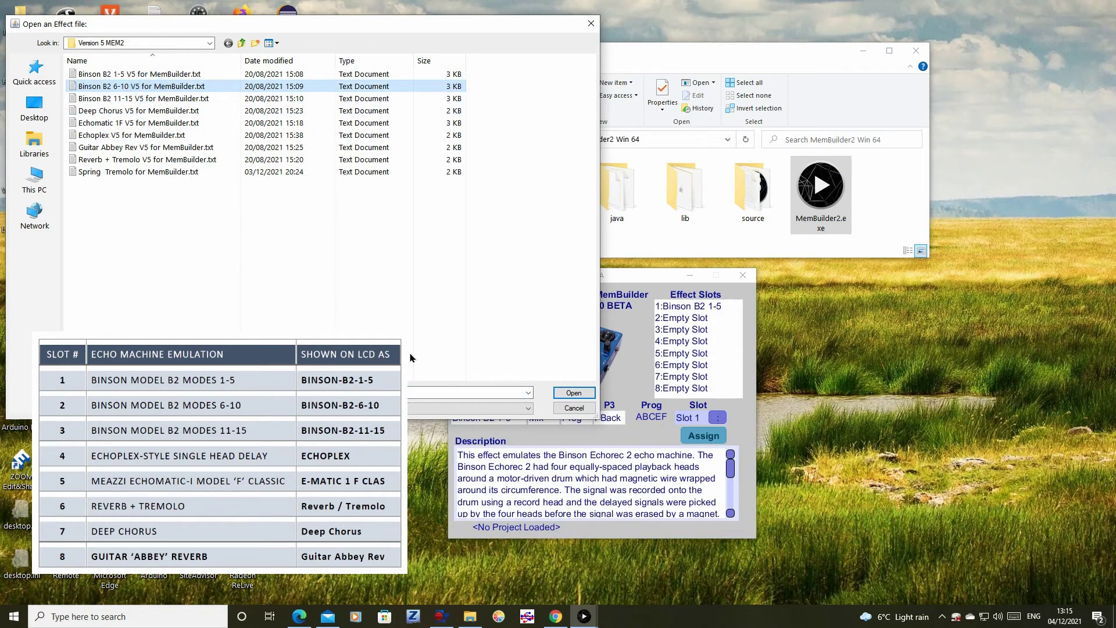
click(573, 393)
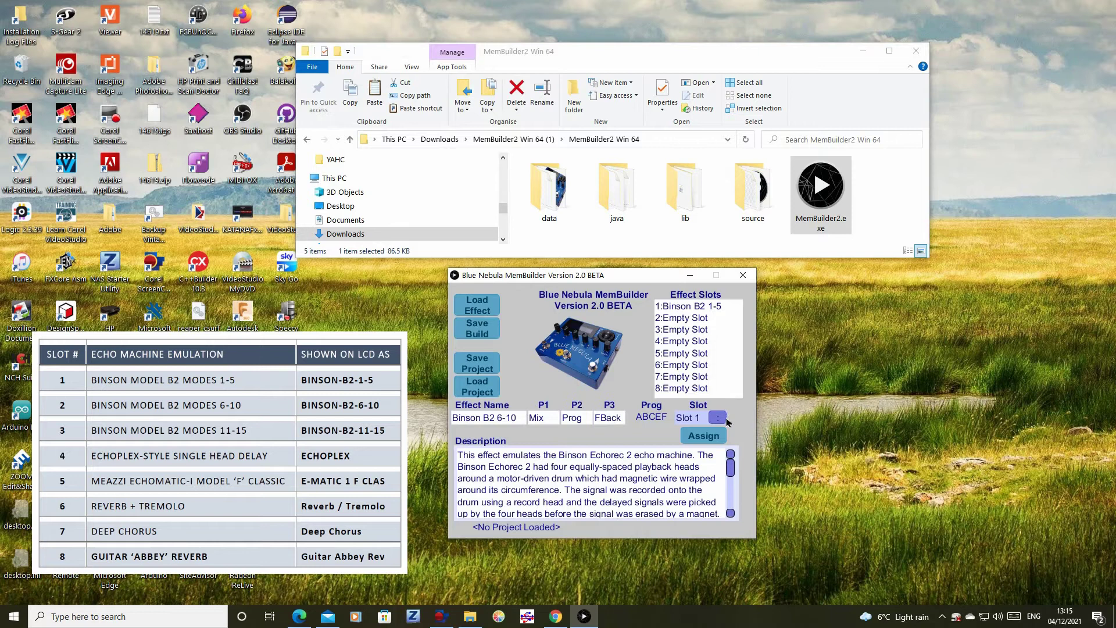
click(720, 419)
click(699, 445)
click(702, 437)
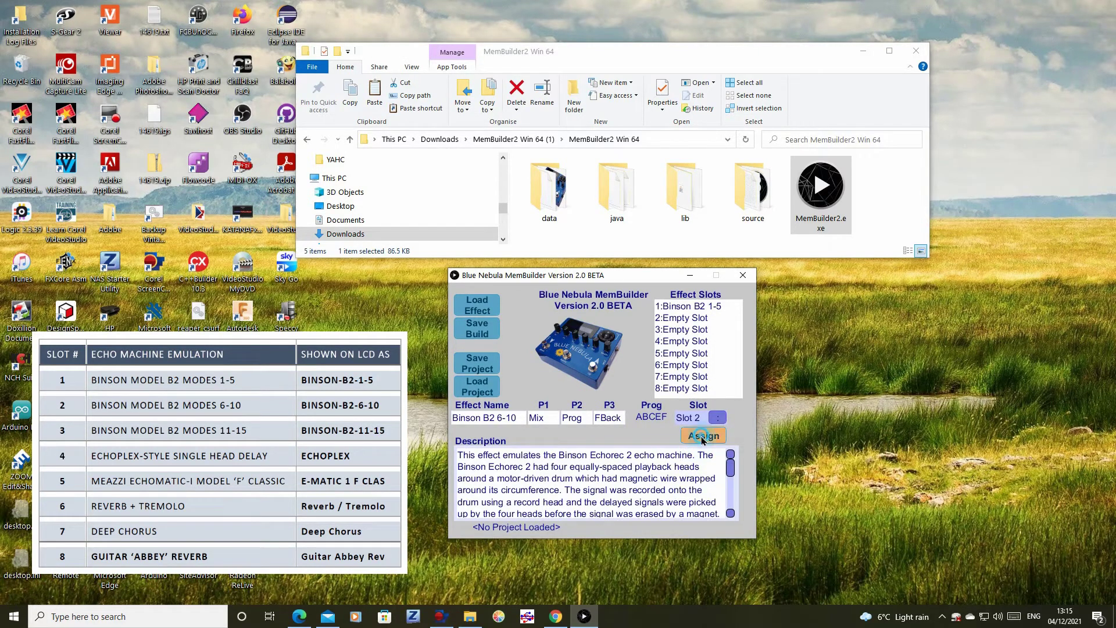
- Load the Binson B2 11-15 effect and assign it to slot 3
click(490, 313)
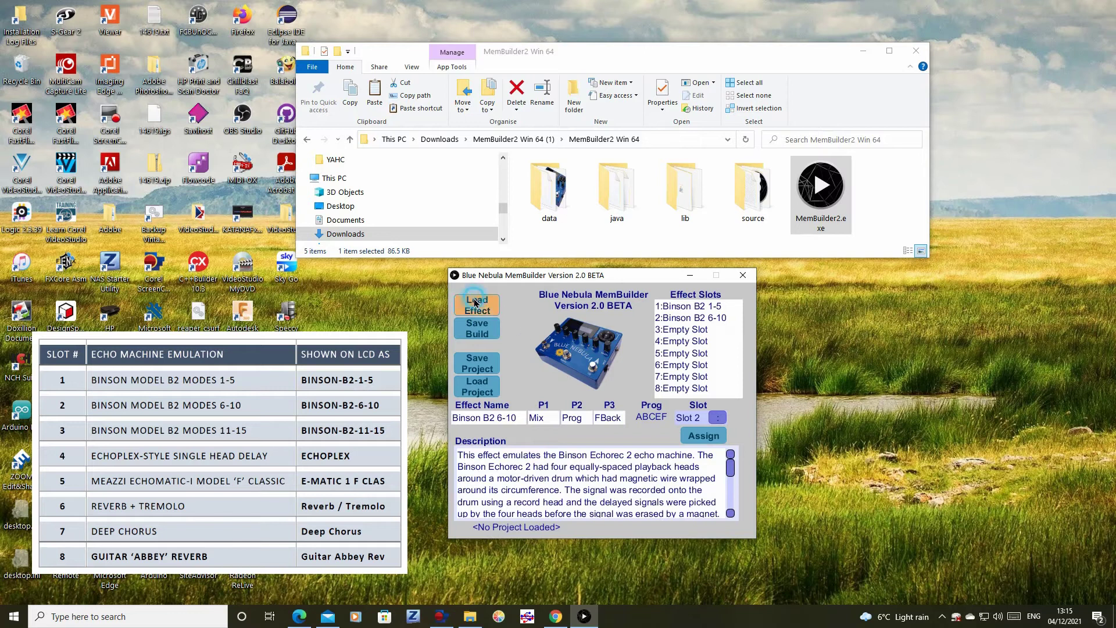
click(154, 98)
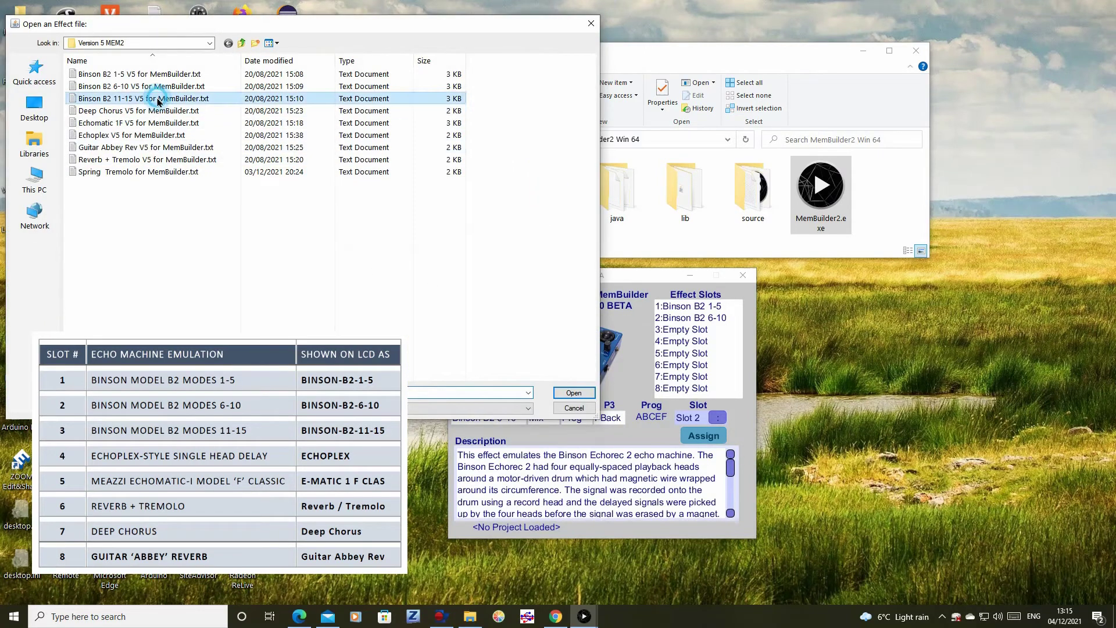
click(585, 393)
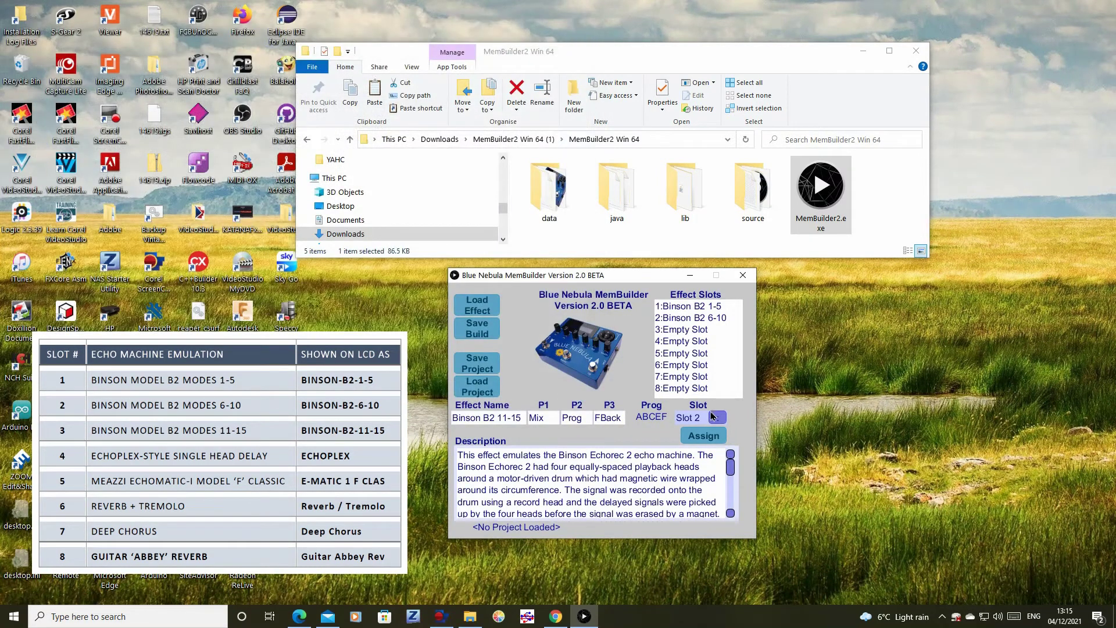
click(717, 418)
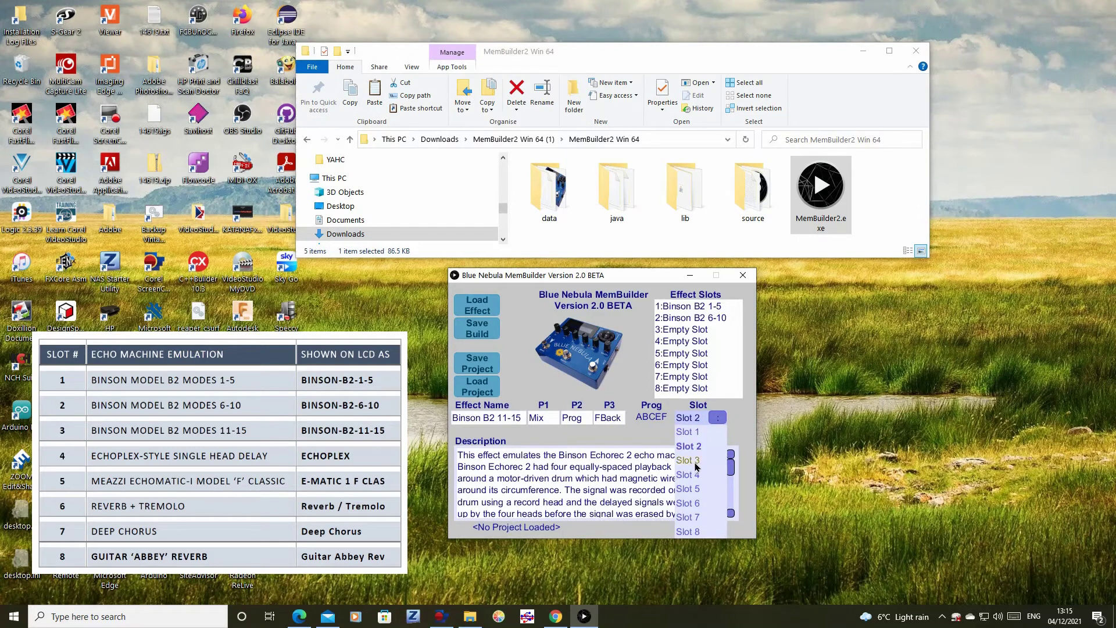
click(692, 460)
click(710, 440)
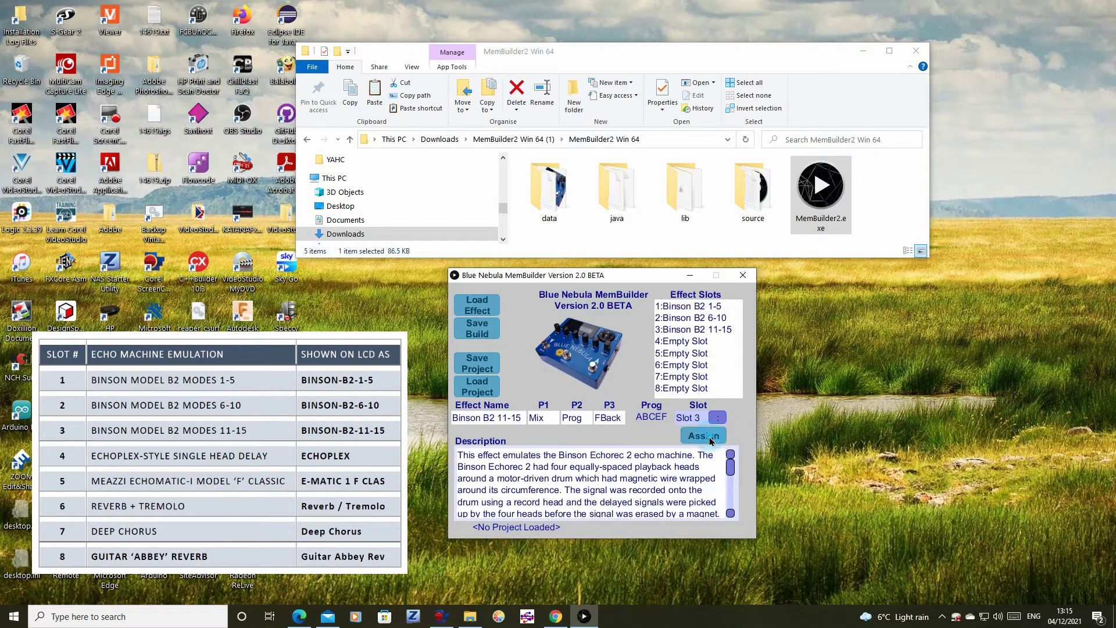
- Load the Echomatic 1F effect and assign it to slot 4
click(478, 305)
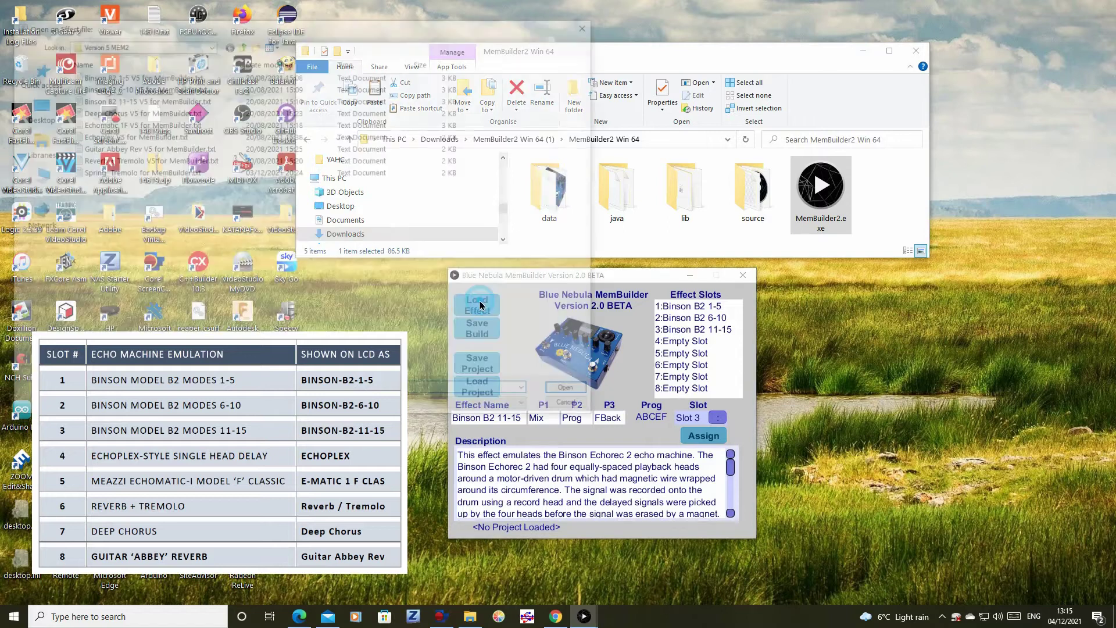
click(157, 125)
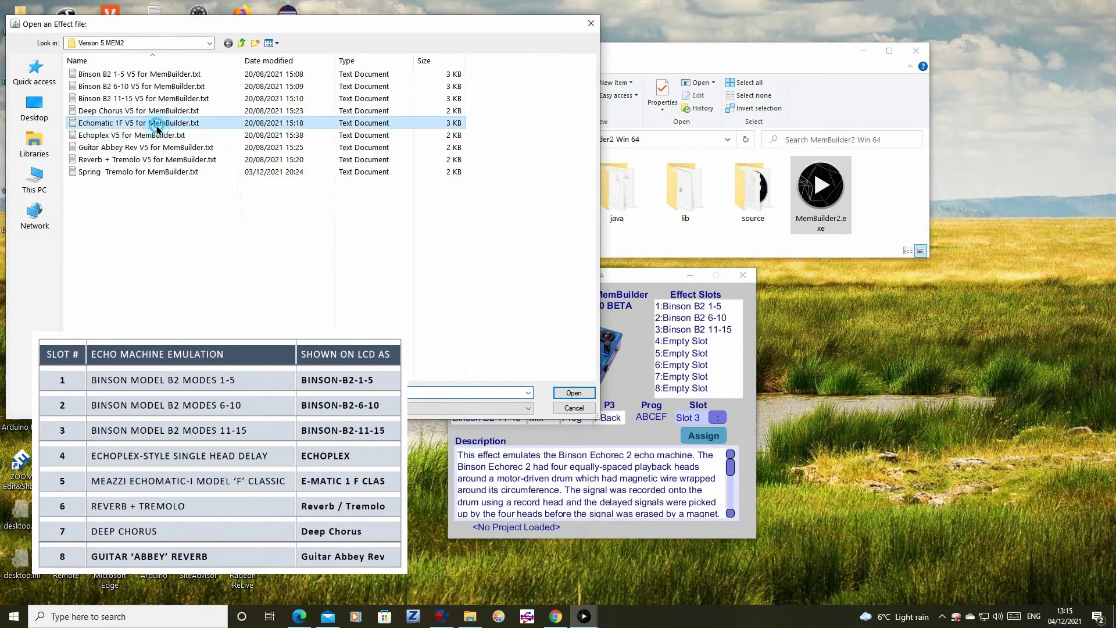
click(573, 392)
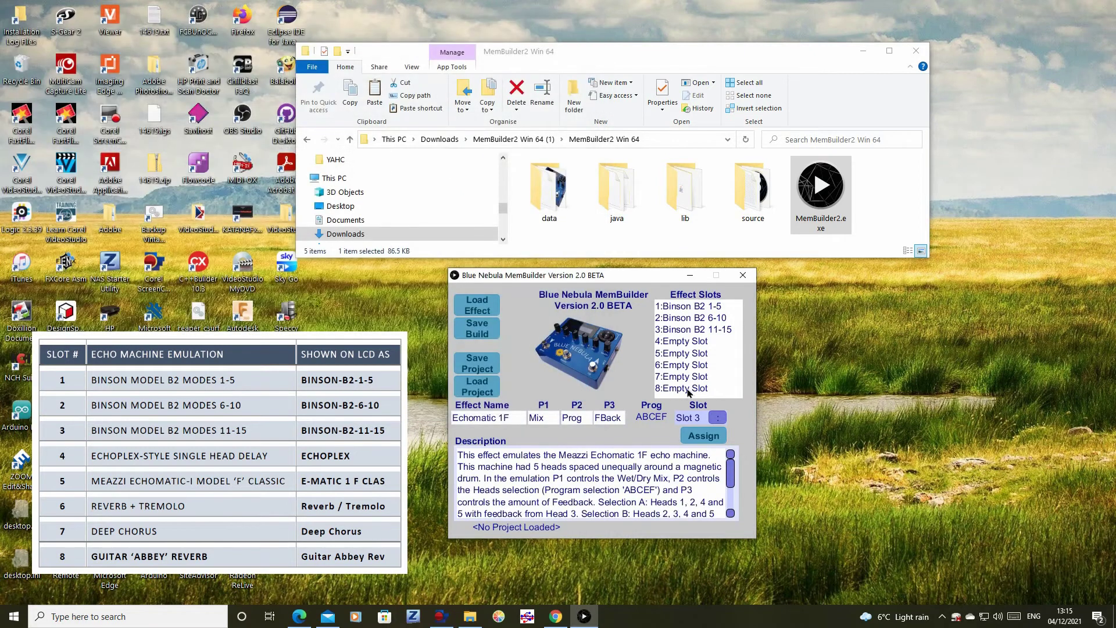
click(717, 417)
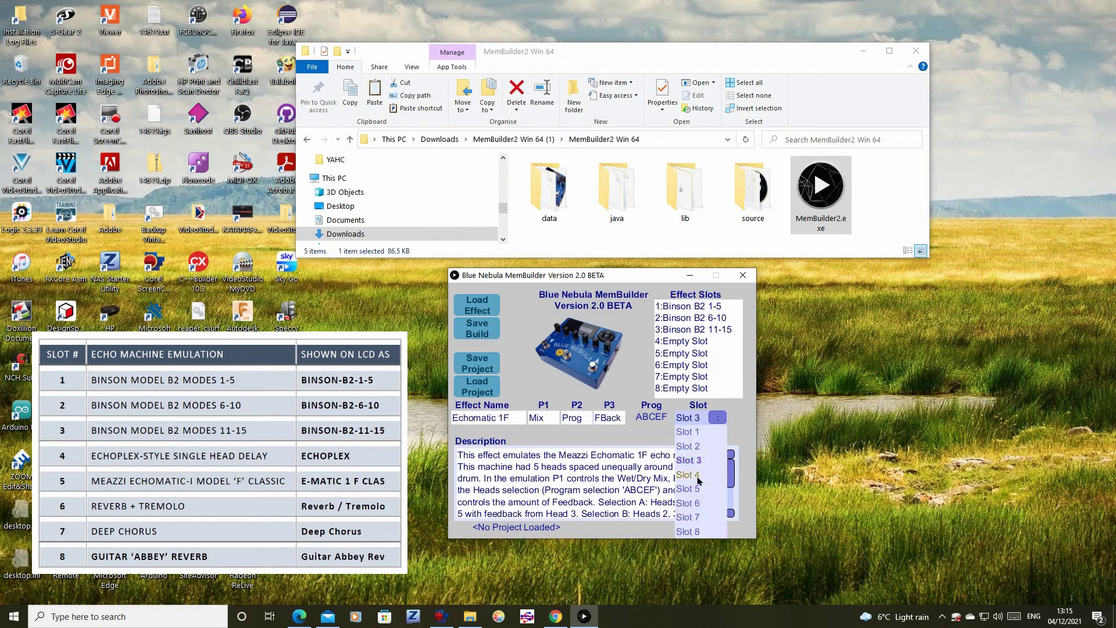
click(698, 476)
click(706, 436)
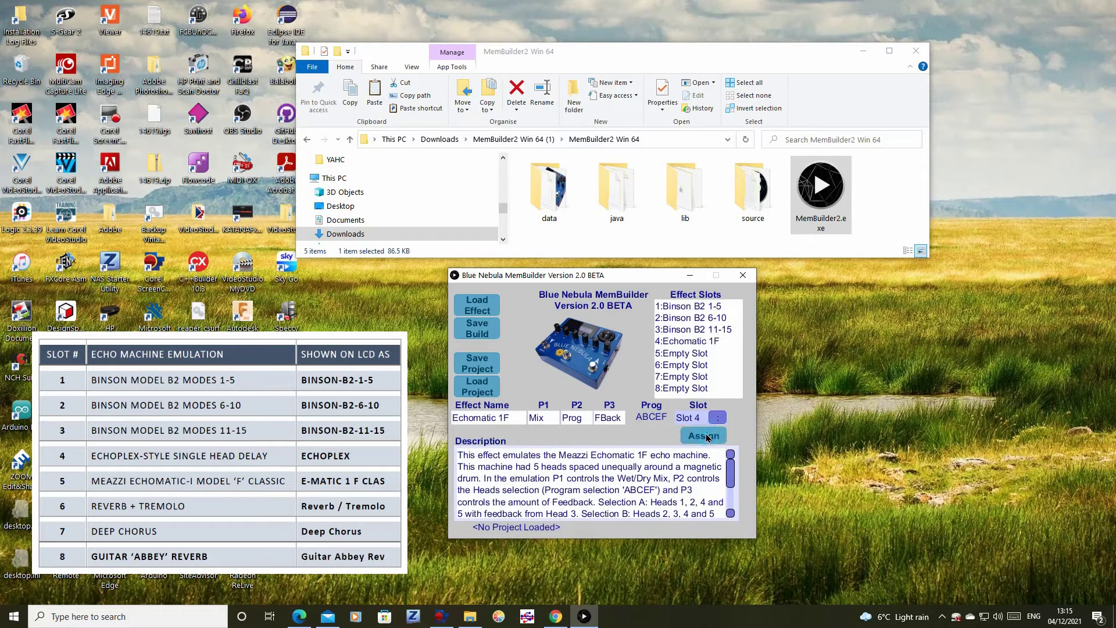
- Load the Echoplex effect and select slot 5 as its target
click(492, 316)
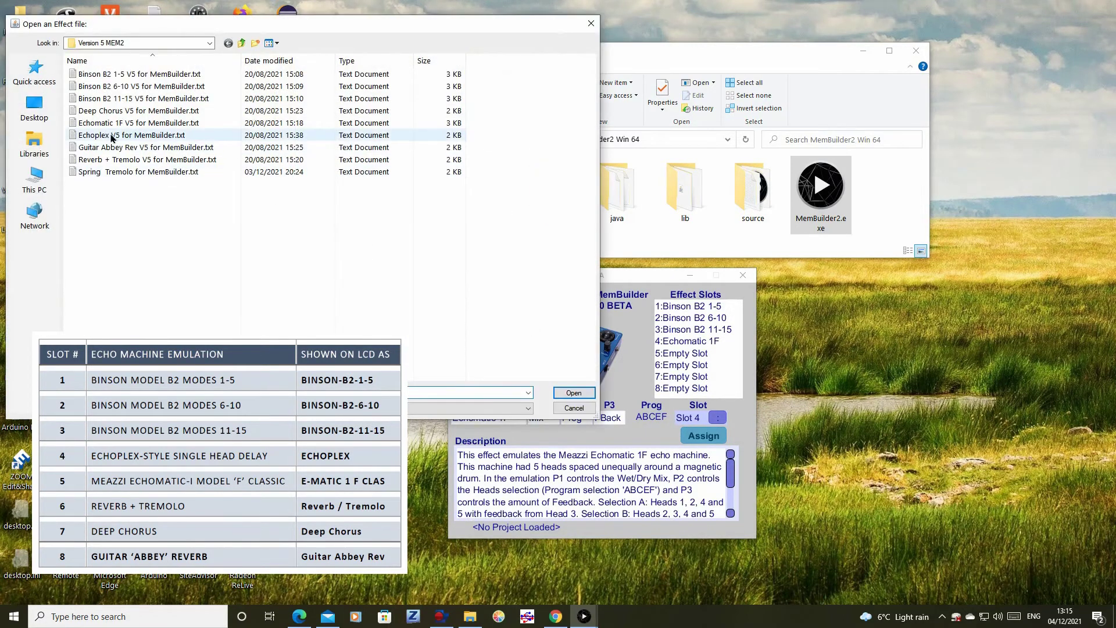
click(98, 135)
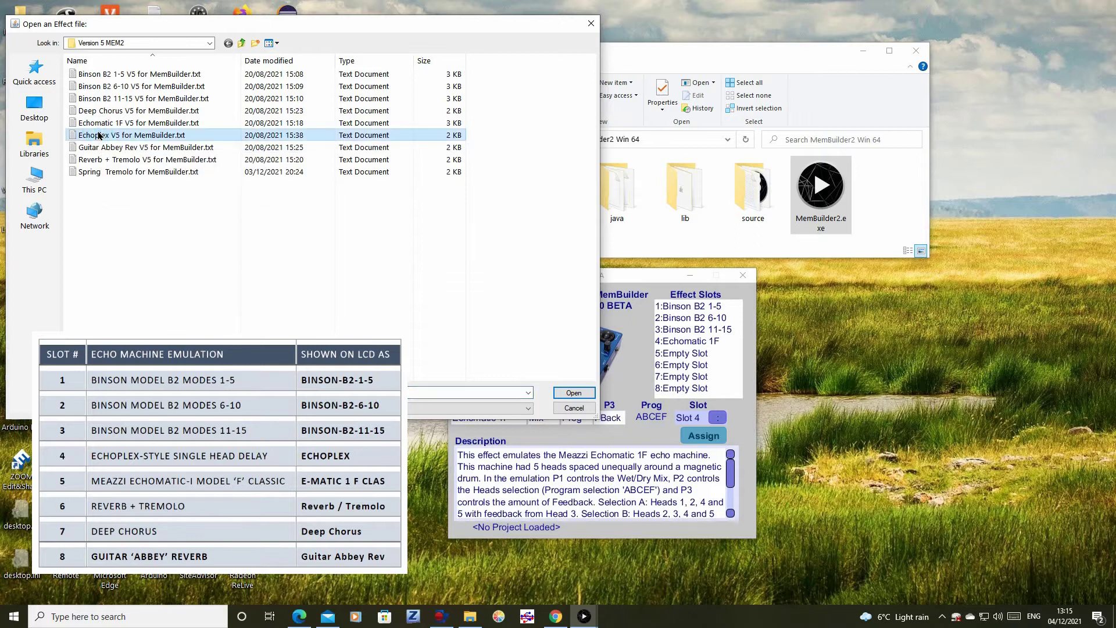
click(574, 393)
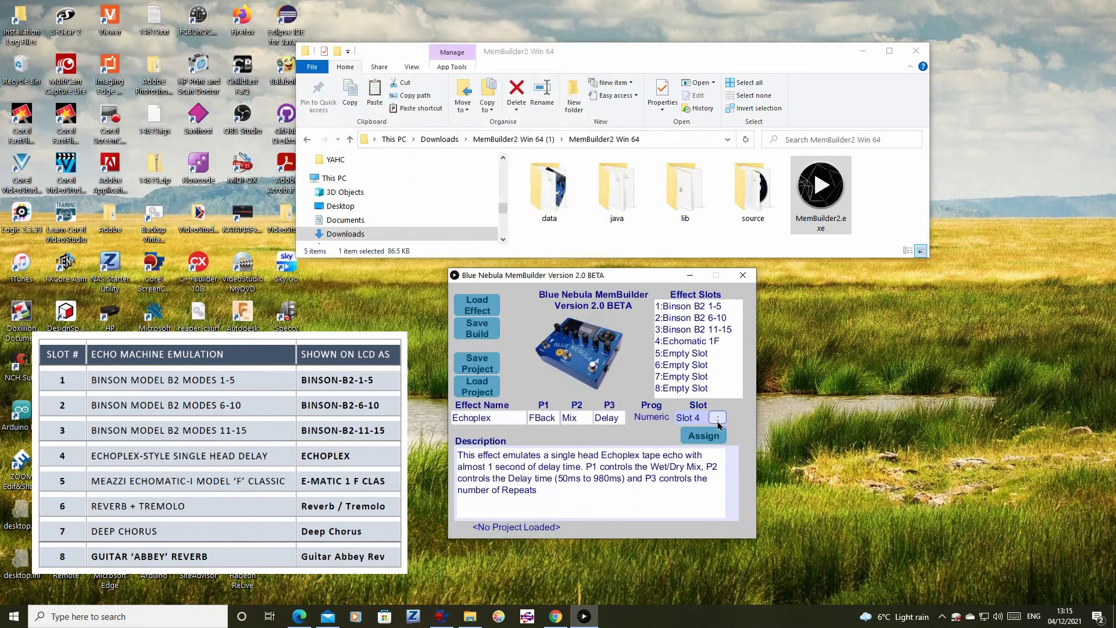
click(717, 417)
click(697, 488)
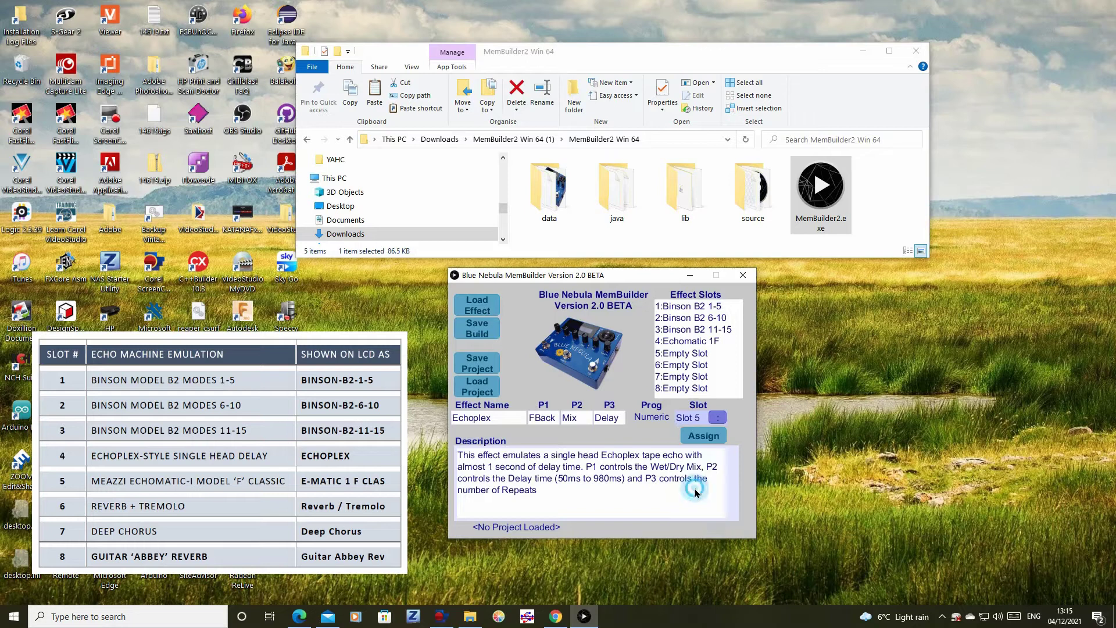
- Assign Echoplex to slot 5, then load Spring Tremolo and assign it to slot 6
click(708, 440)
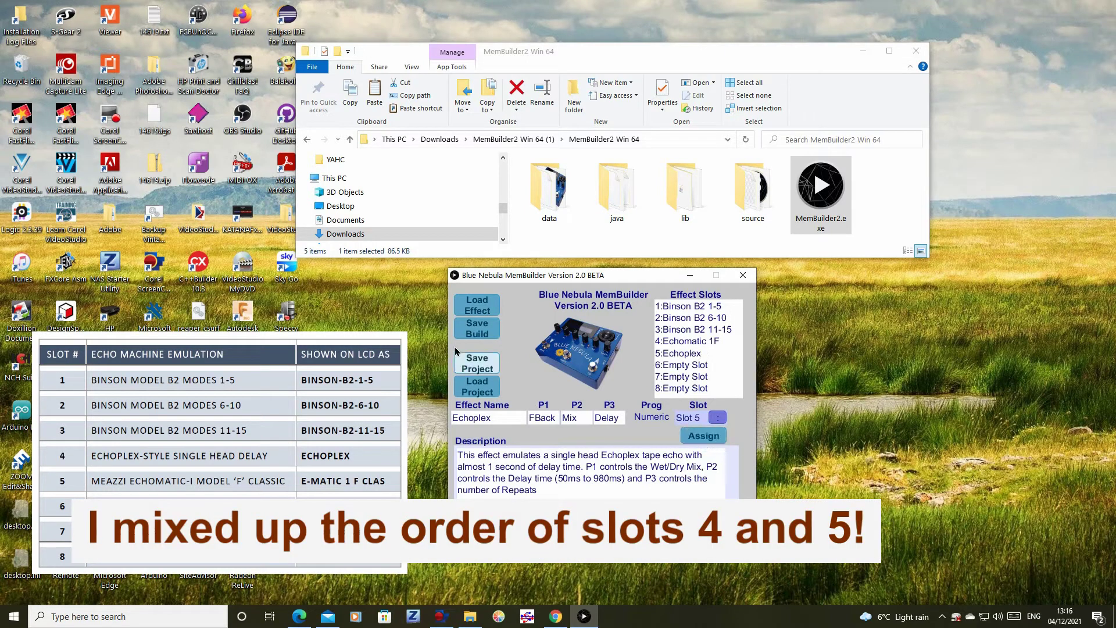
click(475, 305)
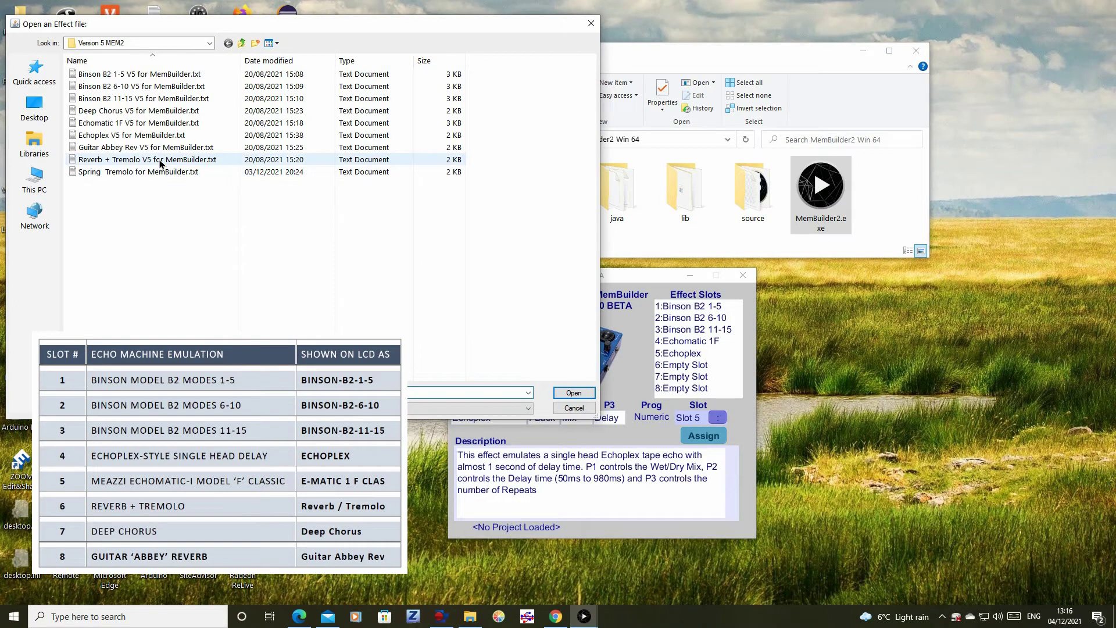
click(96, 173)
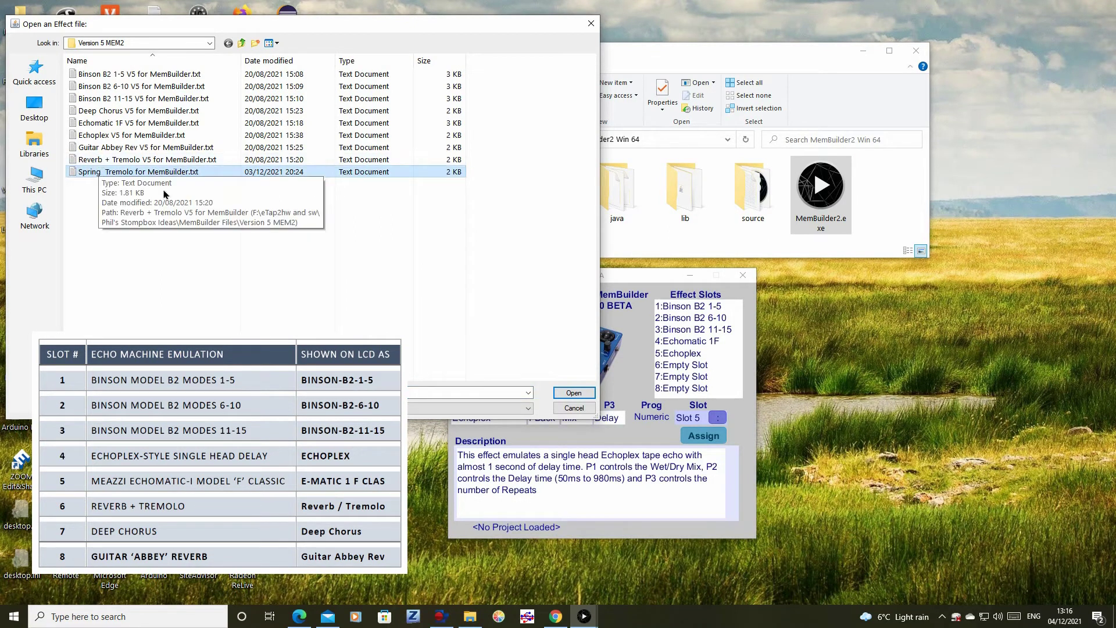
click(574, 393)
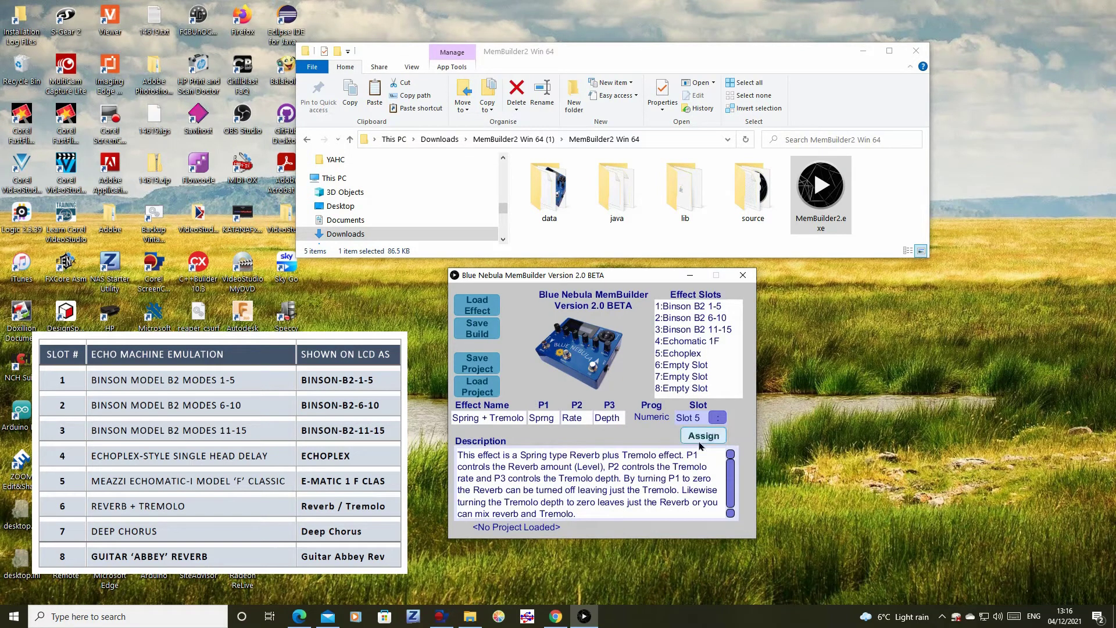
click(717, 417)
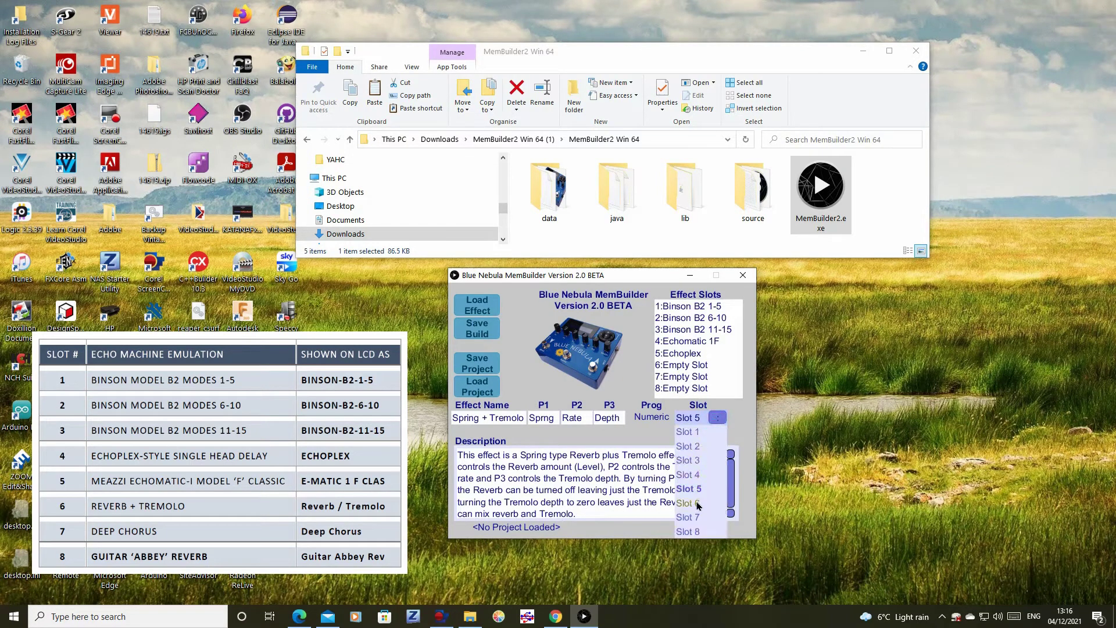
click(699, 504)
click(714, 436)
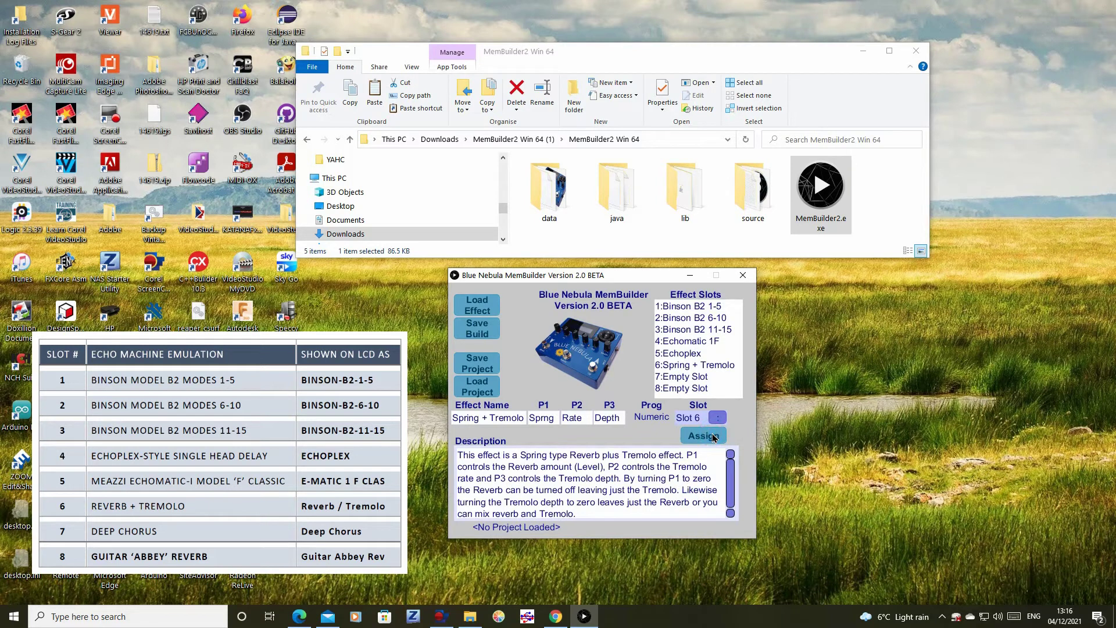
click(478, 309)
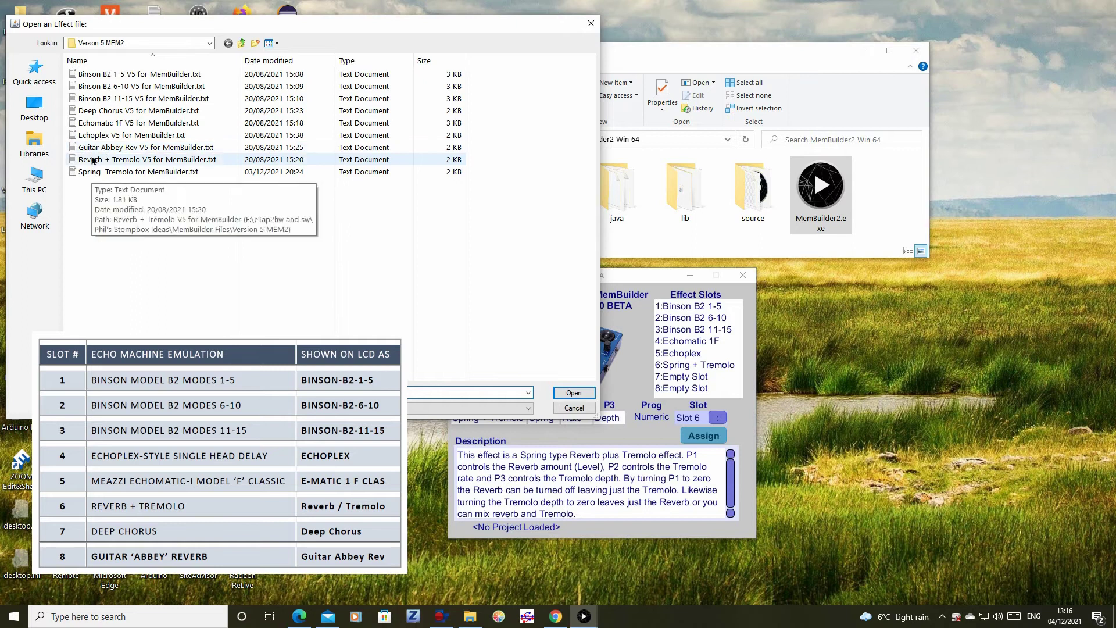
- Load the Deep Chorus V5 file and assign Dual Chorus to slot 7
click(88, 110)
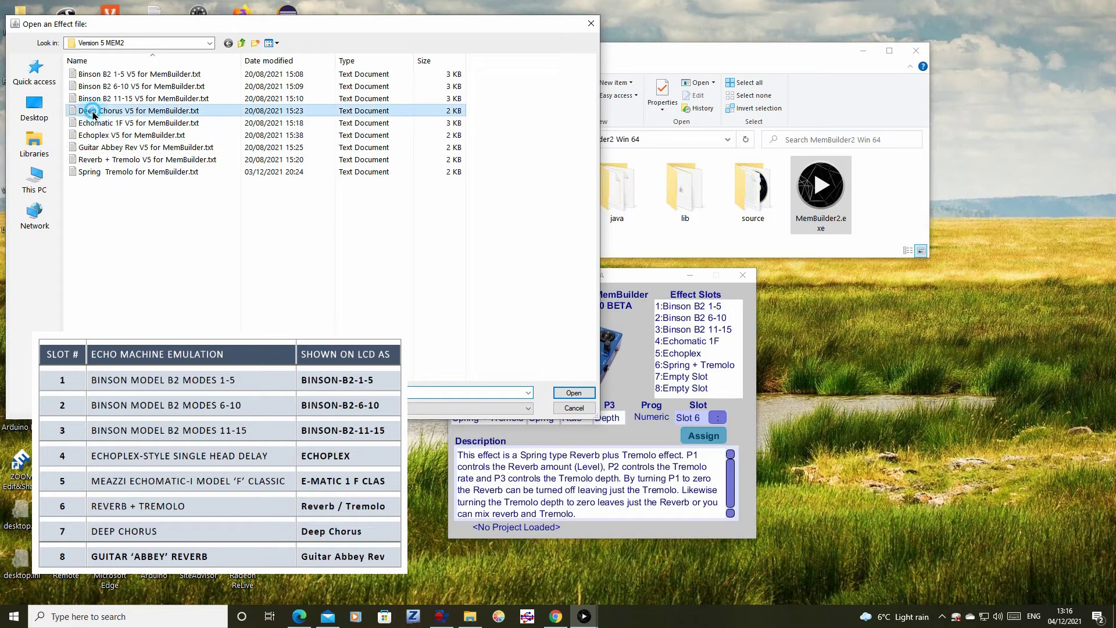
click(573, 392)
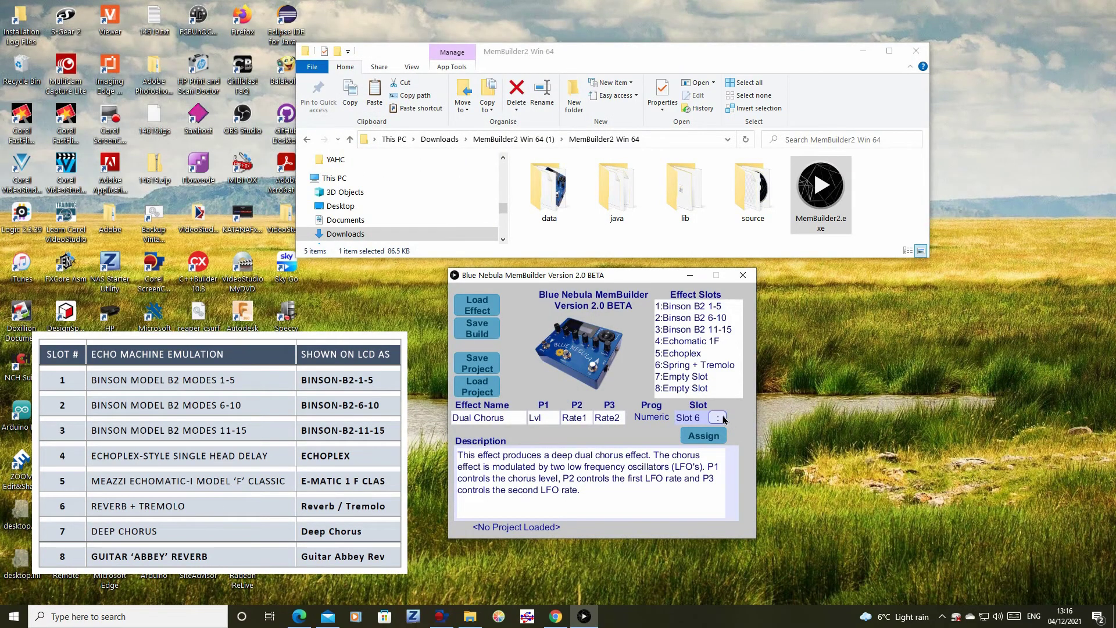
click(718, 417)
click(693, 522)
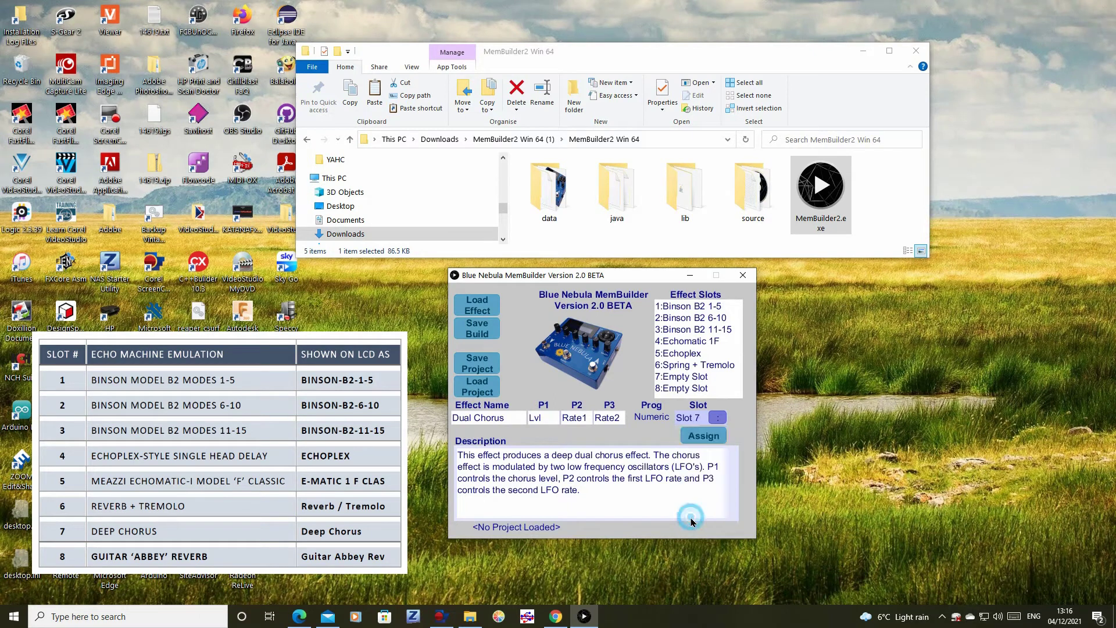
click(701, 437)
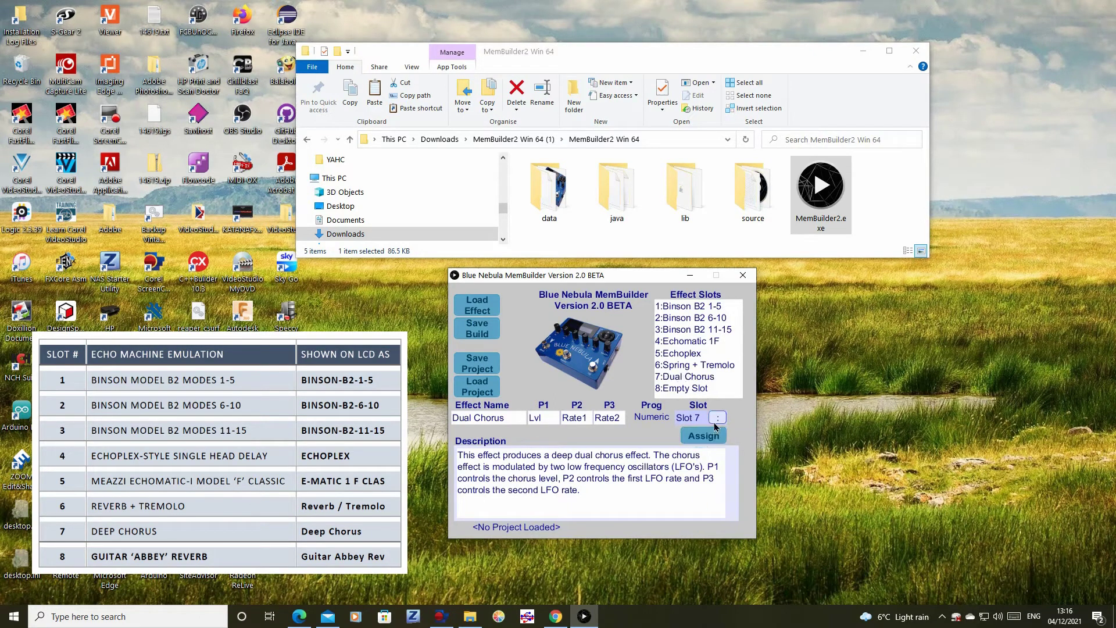
- Load the Guitar Abbey Rev V5 effect and assign it to slot 8
click(490, 307)
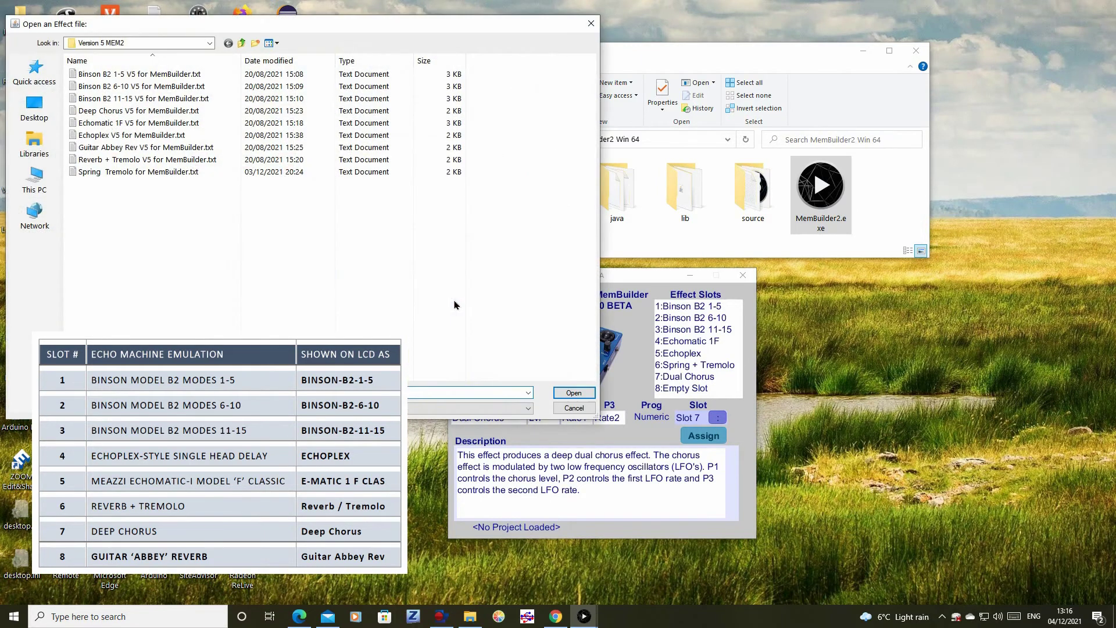
click(106, 147)
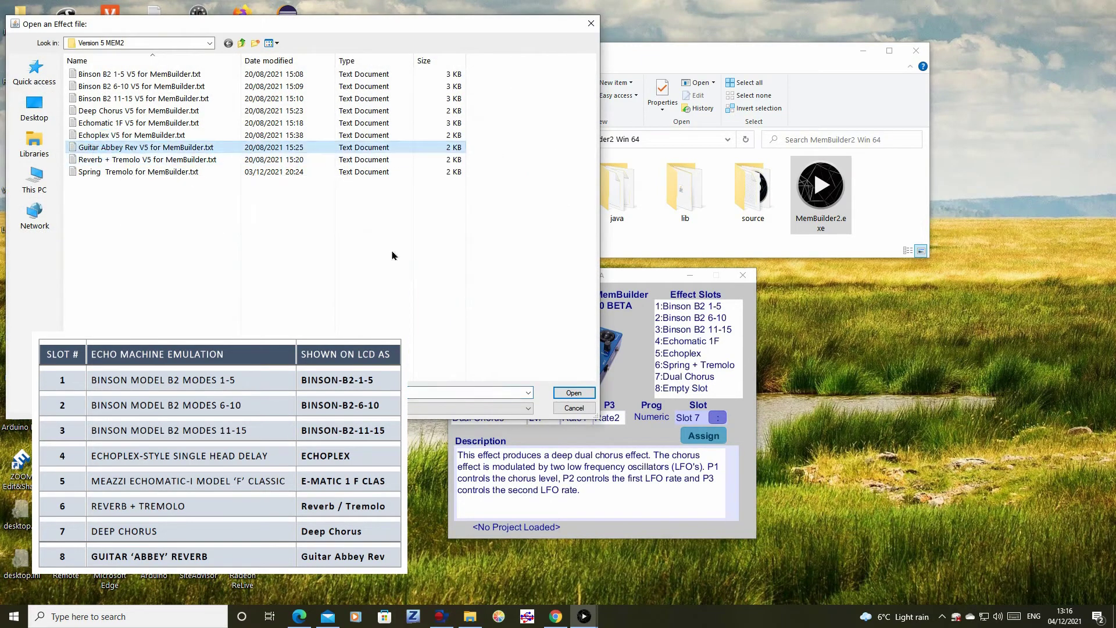
click(573, 393)
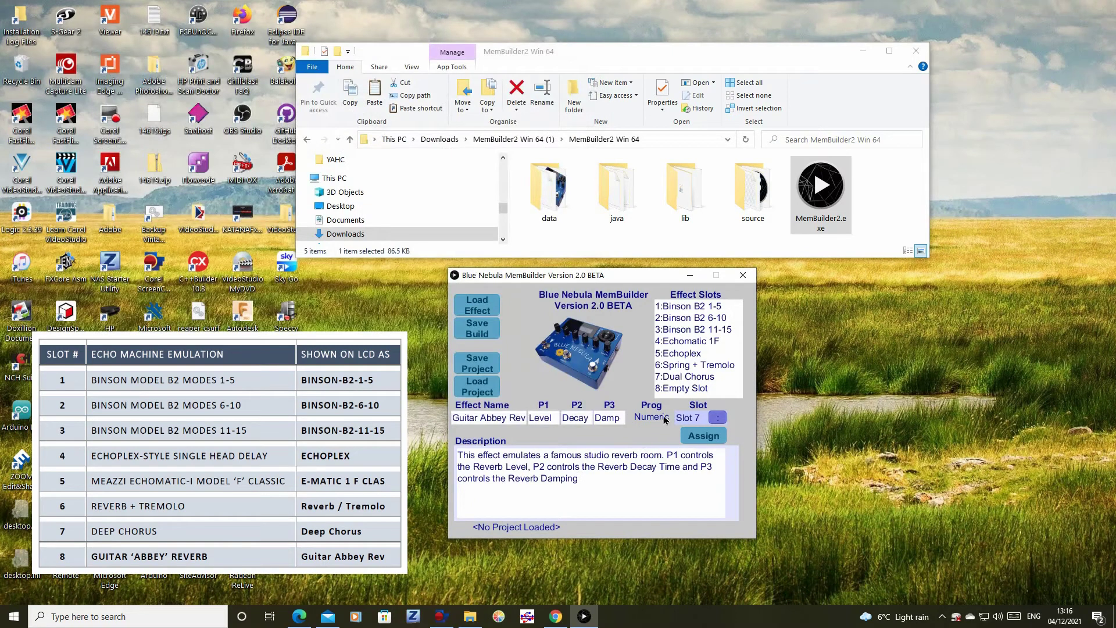
click(716, 418)
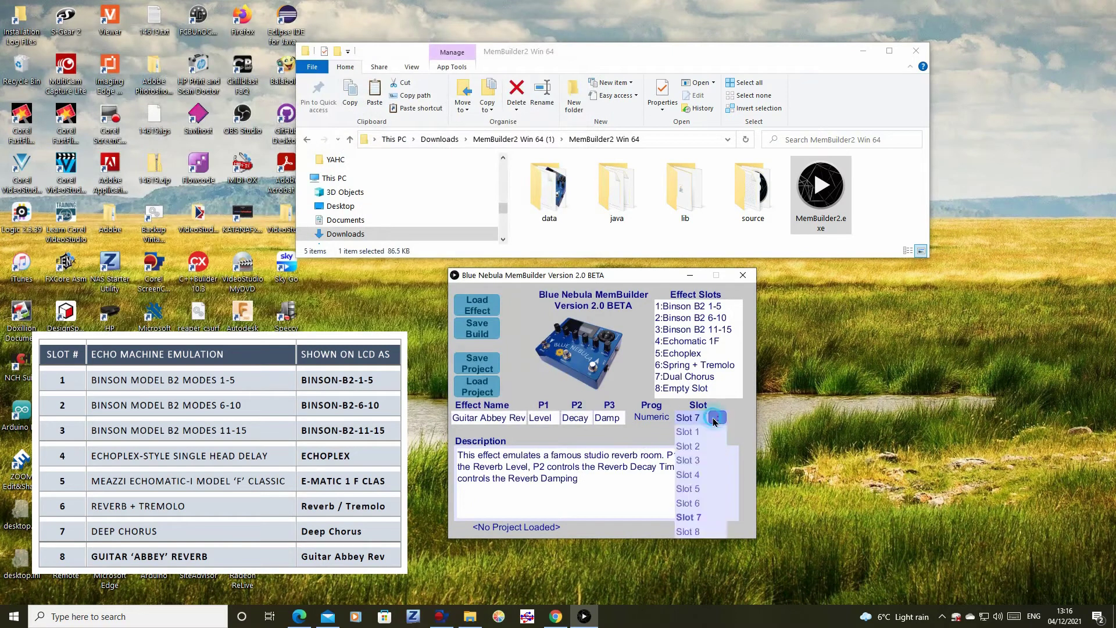
click(698, 531)
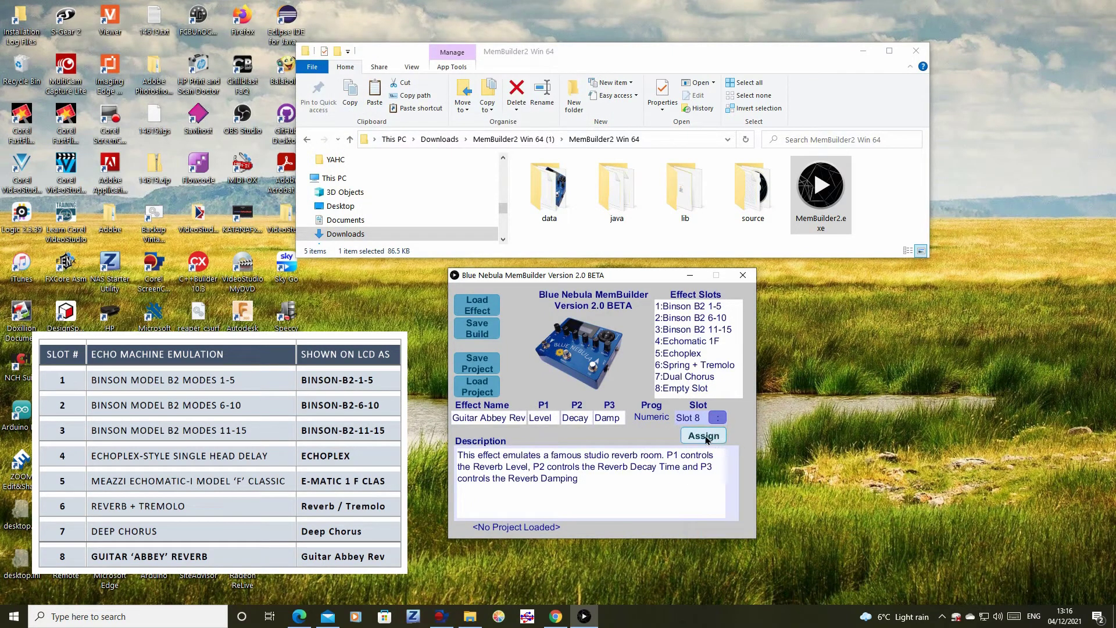
click(704, 436)
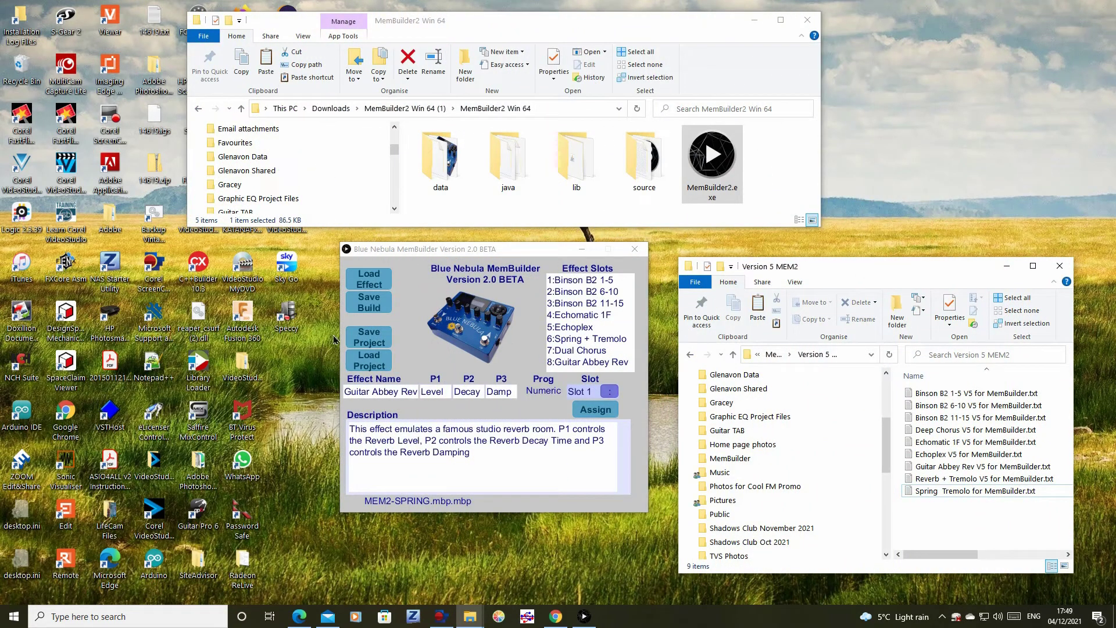
- Save the eight-slot setup as project 'MEM2-SPRING' in the Version 5 MEM2 folder
click(367, 343)
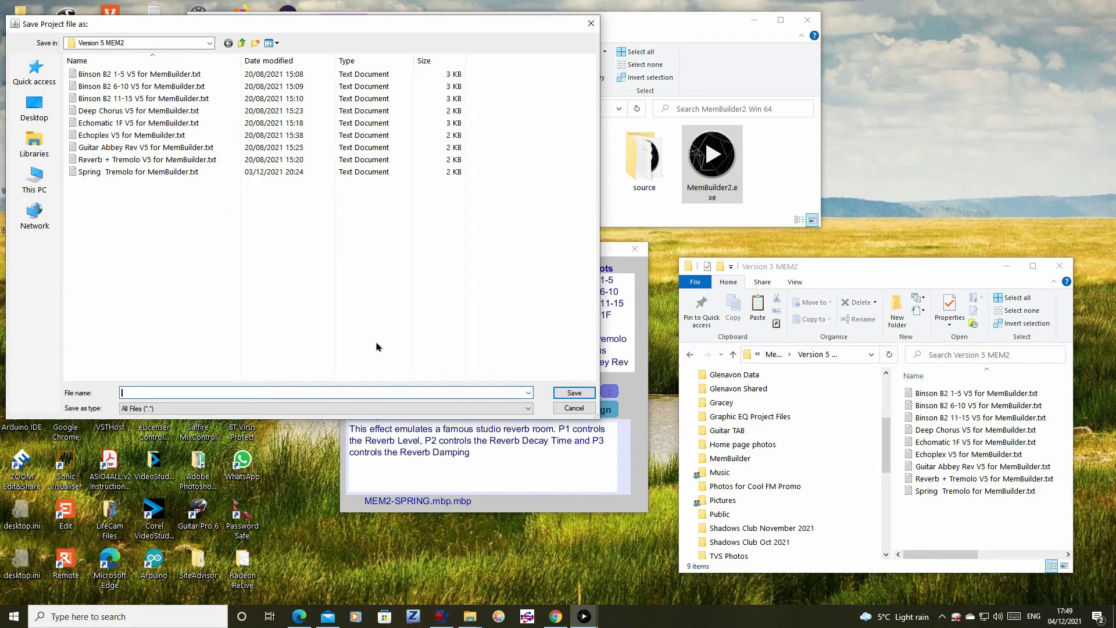
text(MEM2-SPRING)
click(562, 399)
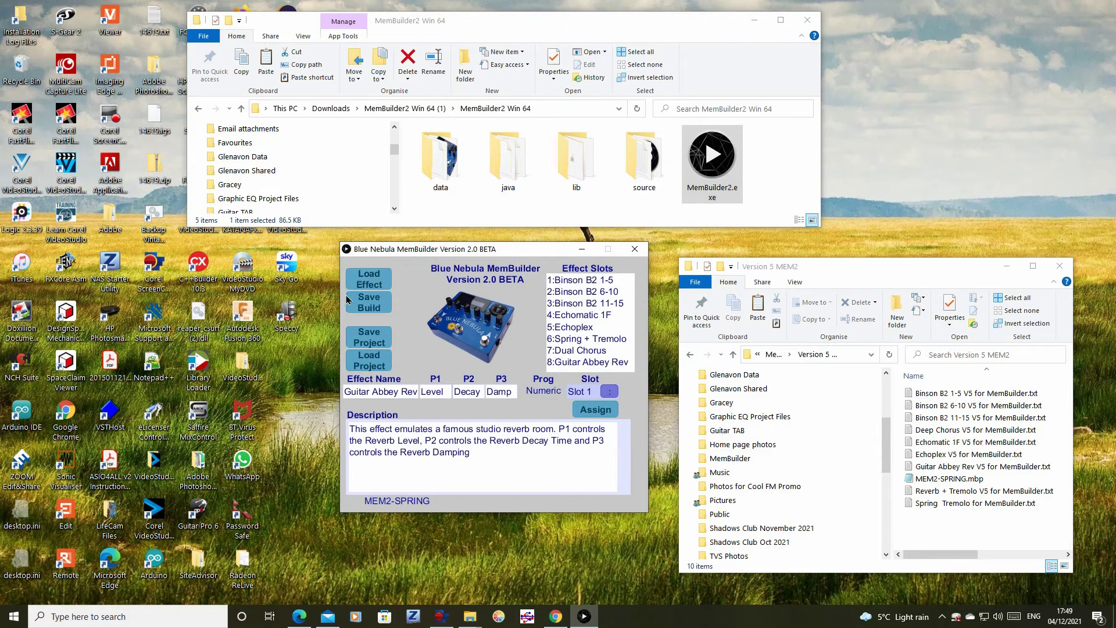
- Save the build as 'MEM2-with-SPRING', creating its .hex and .lbl files
click(376, 305)
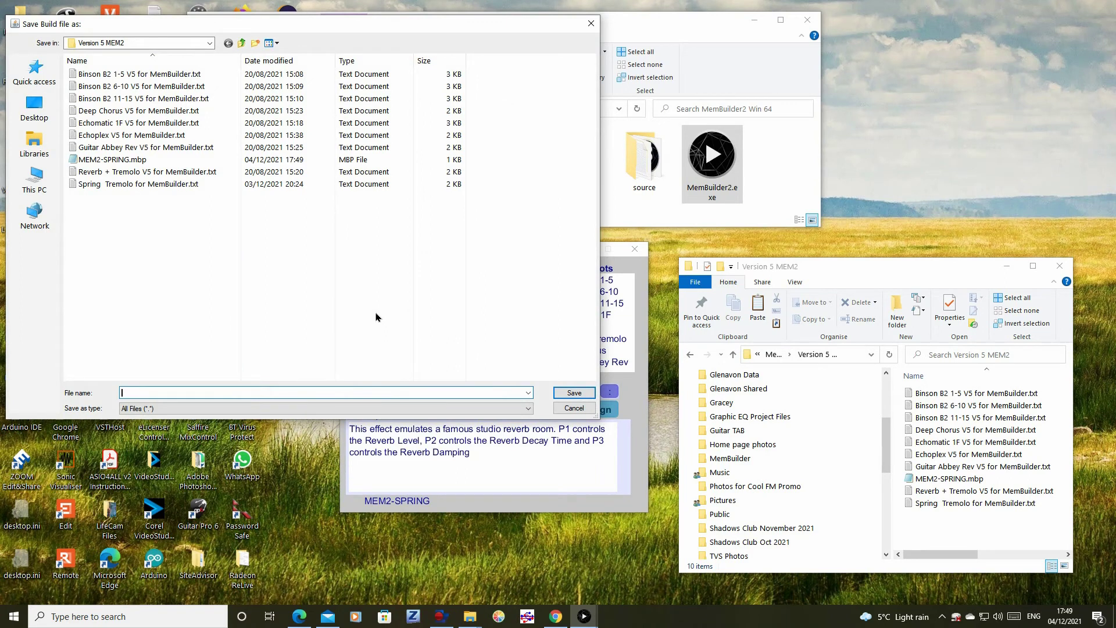
text(MEM)
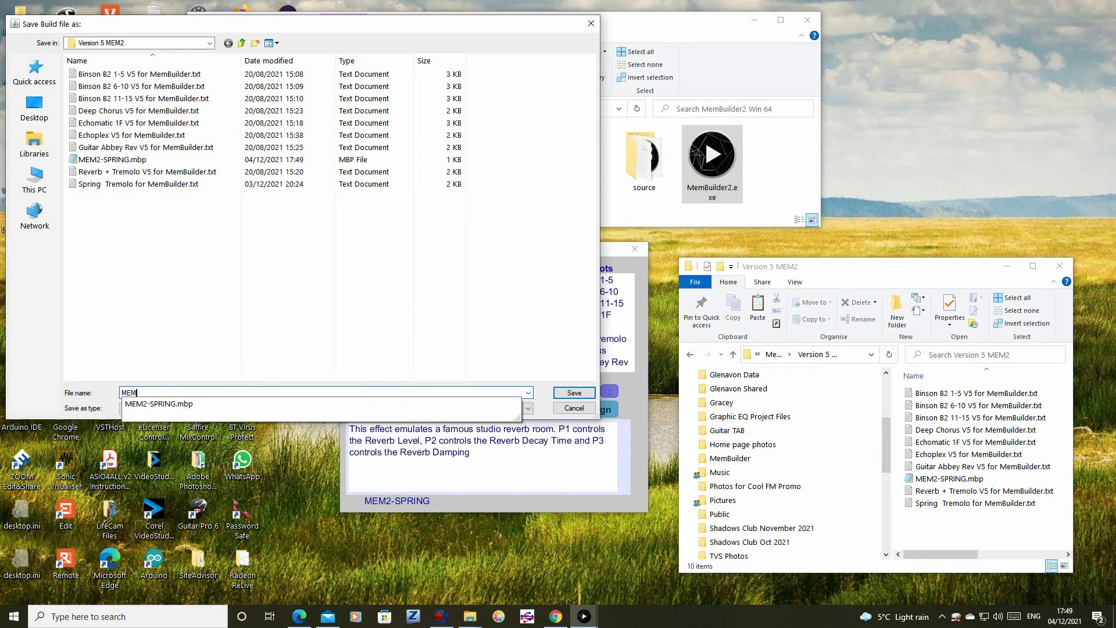
text(2-with)
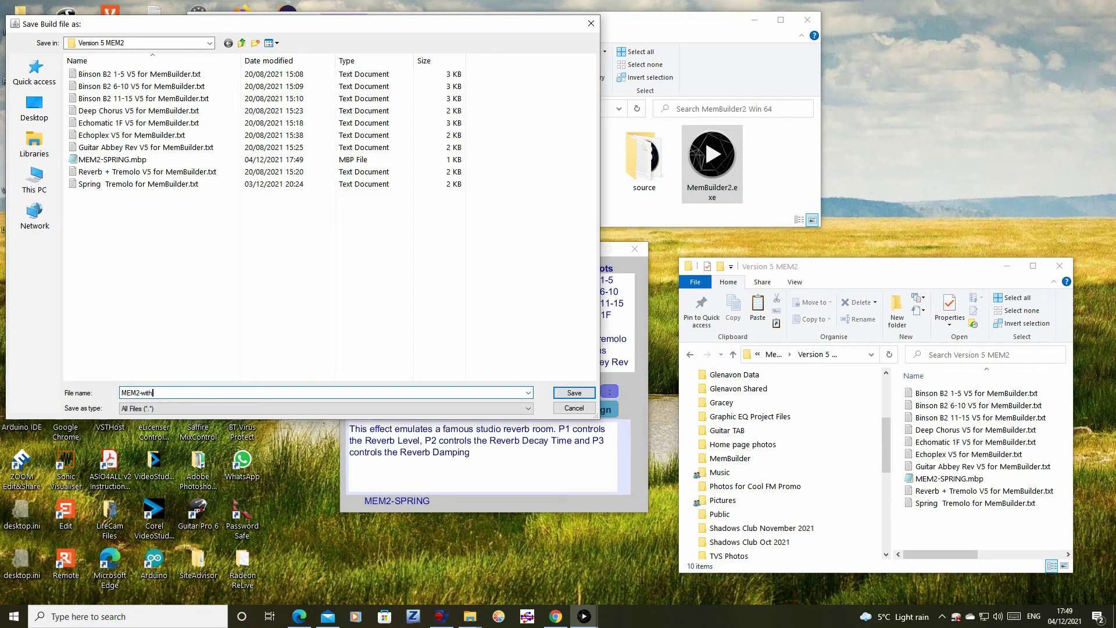
text(-SPRING)
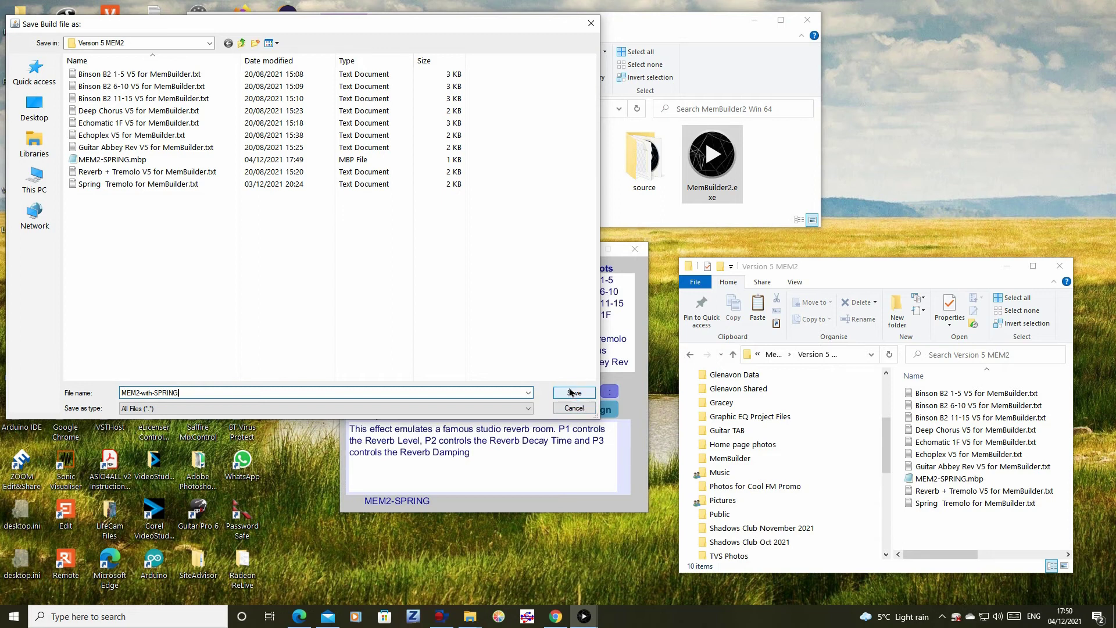
click(572, 392)
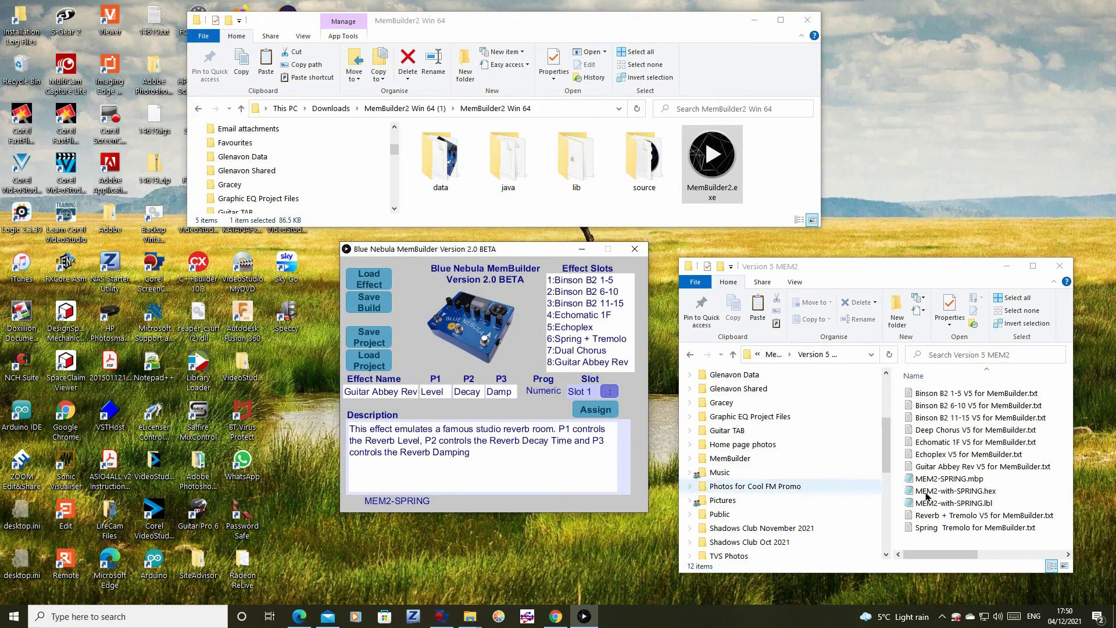